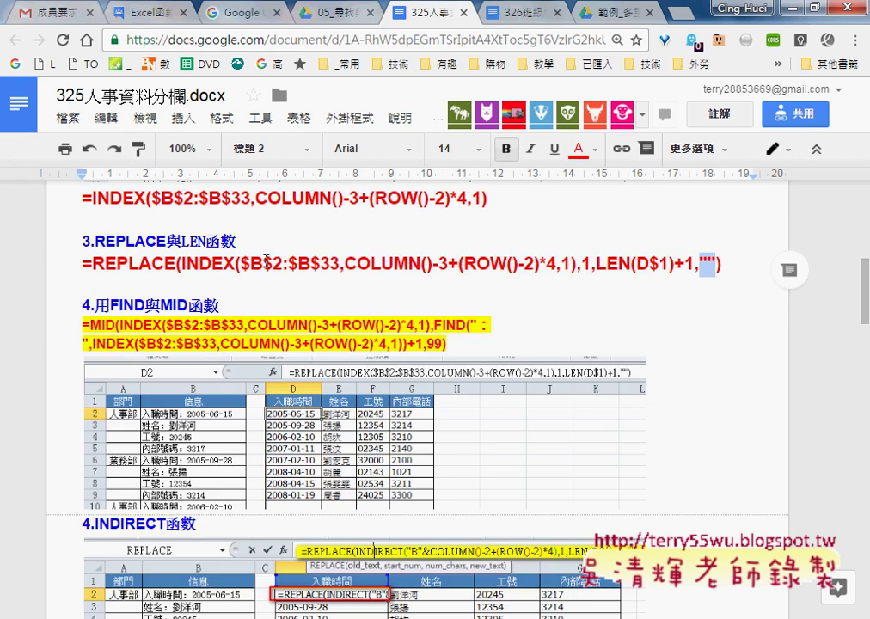
Review the Google Docs formula notes down to the 4.INDIRECT函數 heading, then minimize Chrome
scroll(344, 326, "up", 2)
left_click_drag(93, 284, 147, 286)
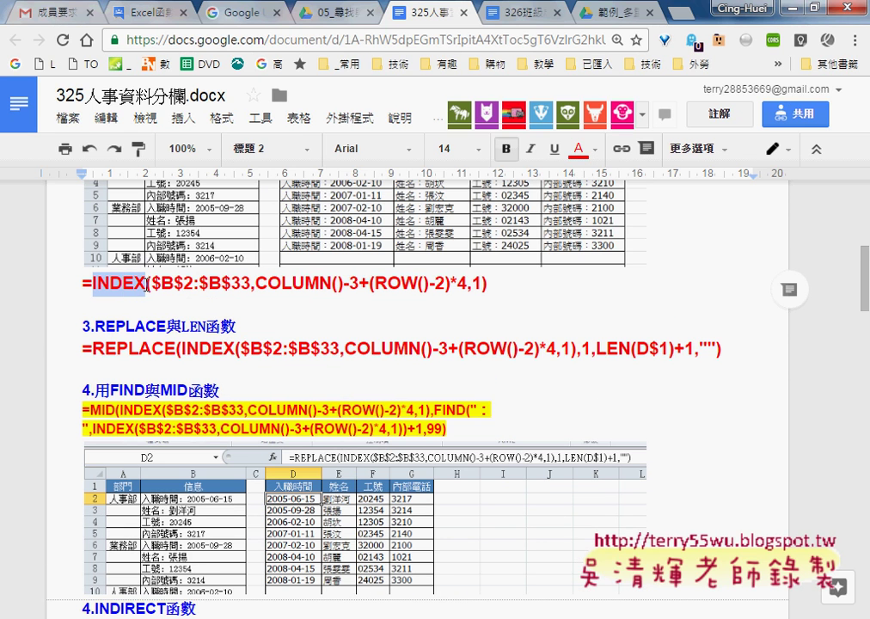
scroll(280, 325, "down", 2)
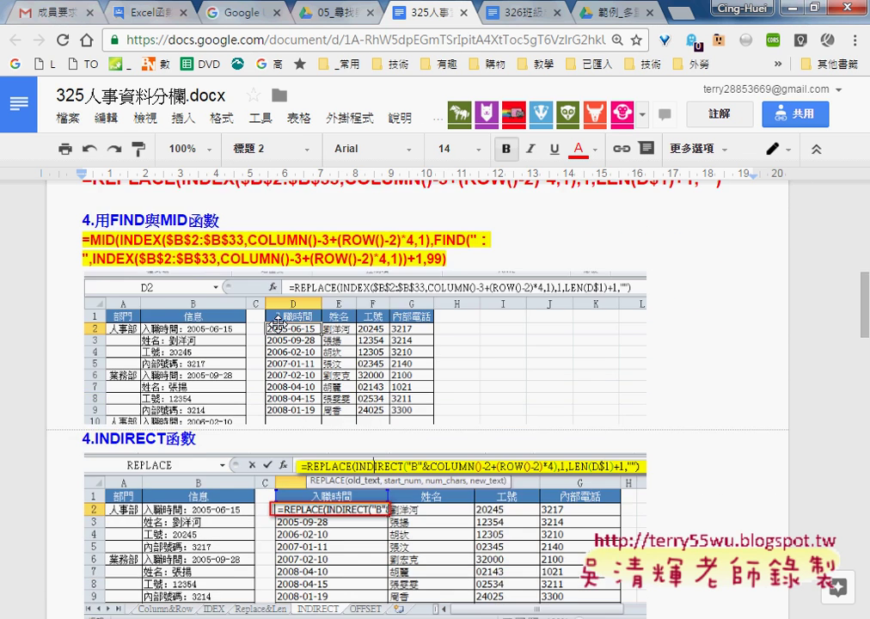
scroll(274, 323, "down", 1)
left_click_drag(96, 353, 165, 353)
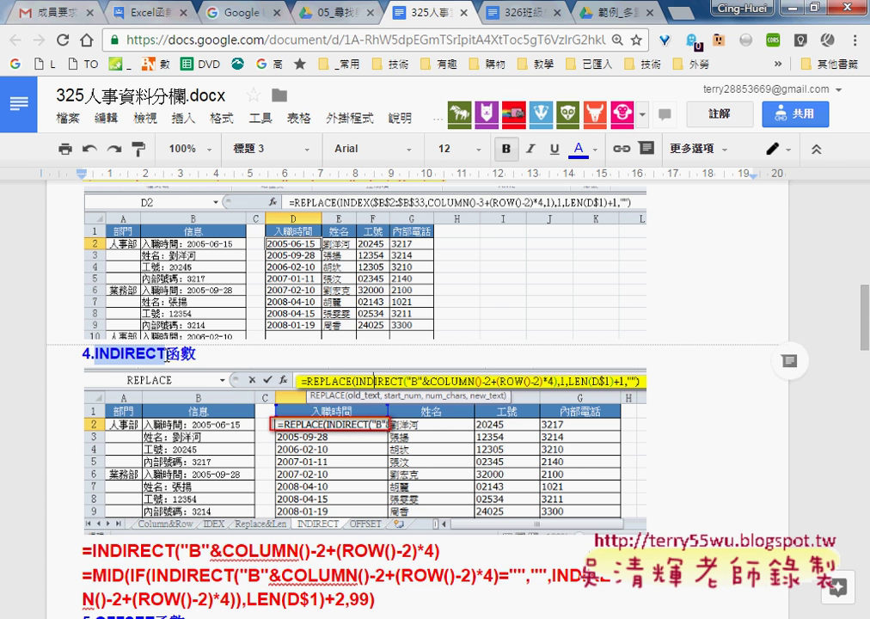
left_click(795, 10)
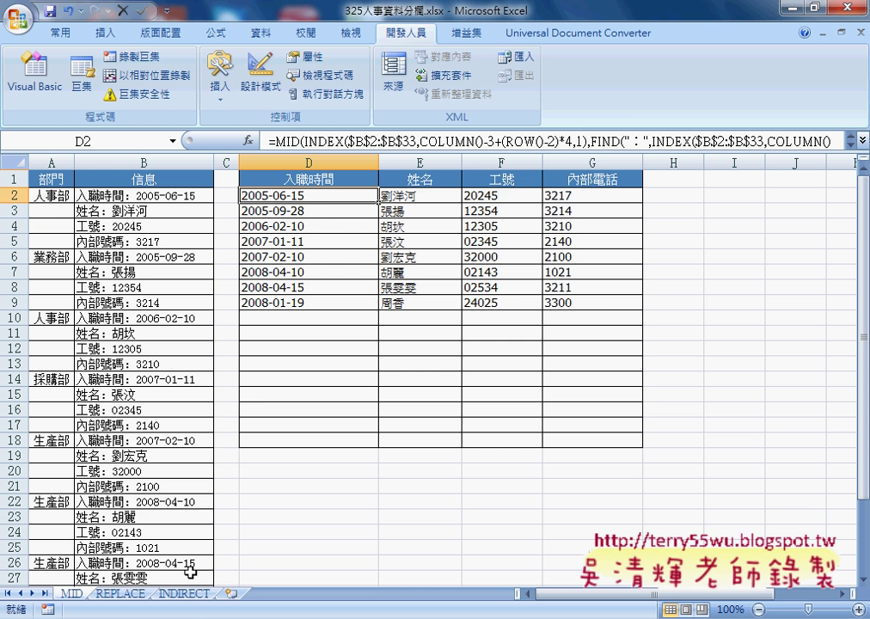
Switch to the INDIRECT sheet and clear the results in D2:G9
left_click(185, 596)
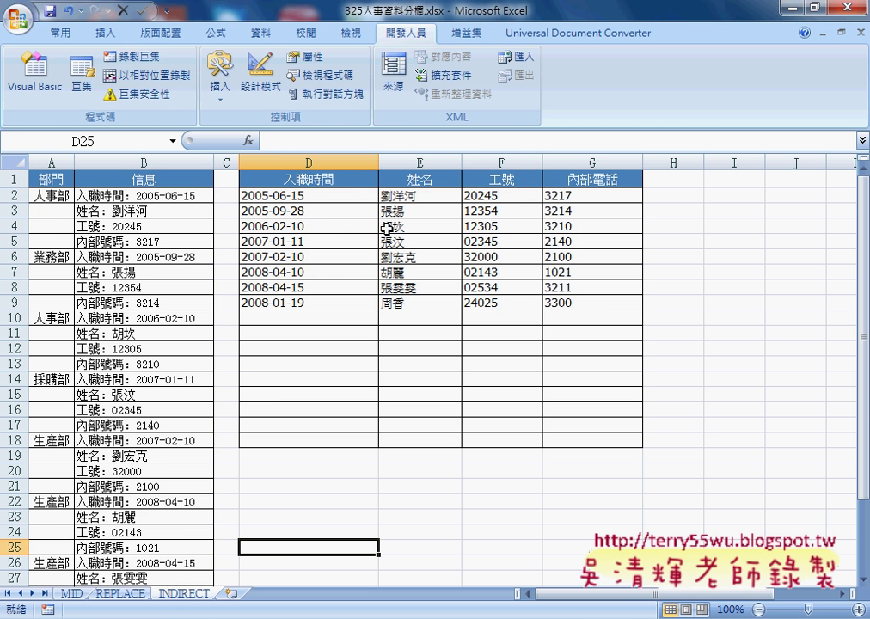
left_click_drag(320, 198, 611, 306)
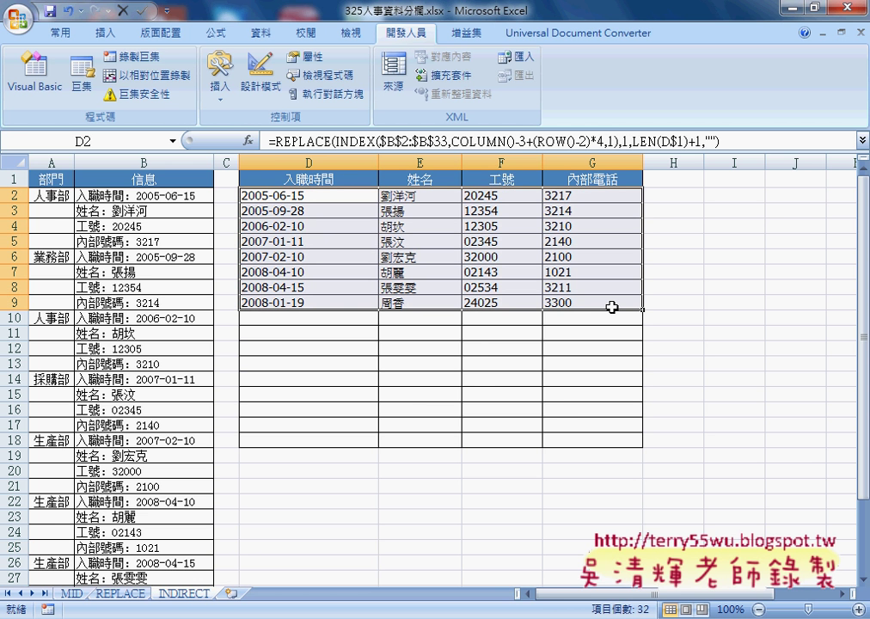
key("Delete")
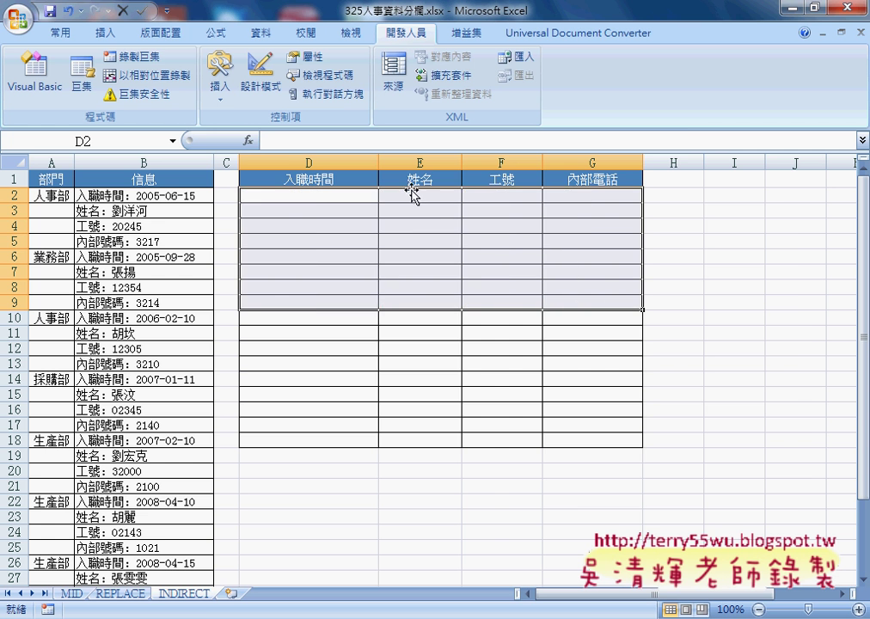
Insert an empty INDIRECT function into D2 from the 檢視與參照 category
left_click(310, 198)
left_click(248, 140)
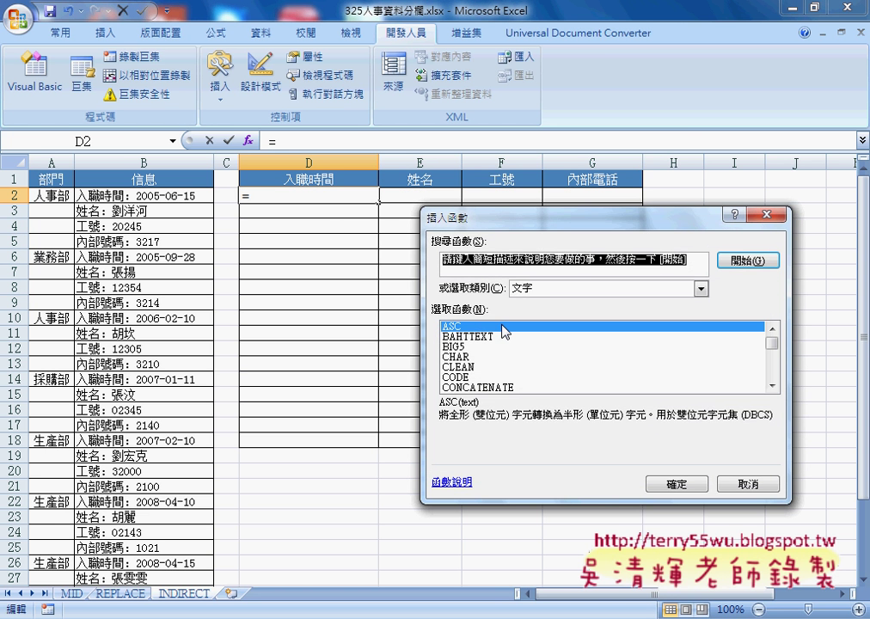
left_click(701, 290)
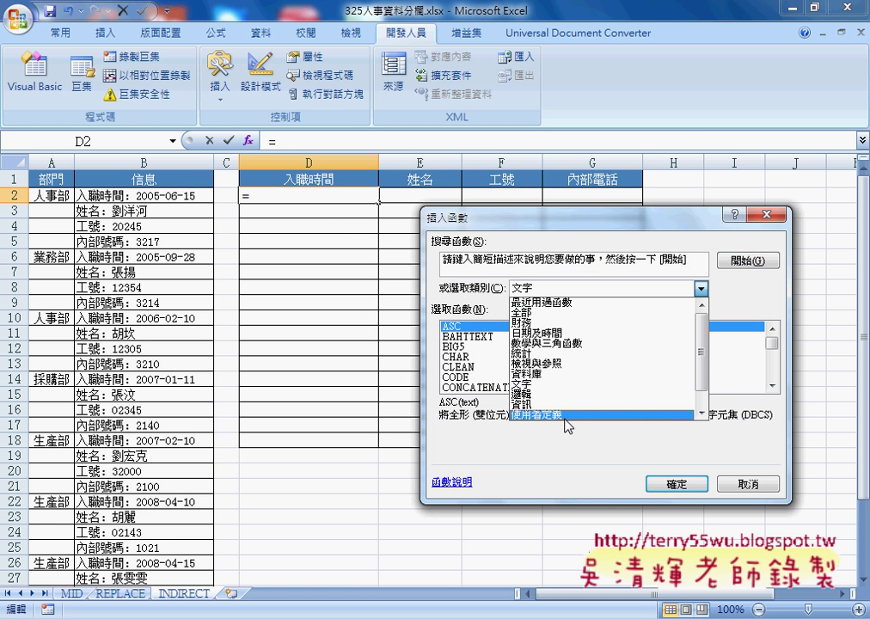
left_click(563, 363)
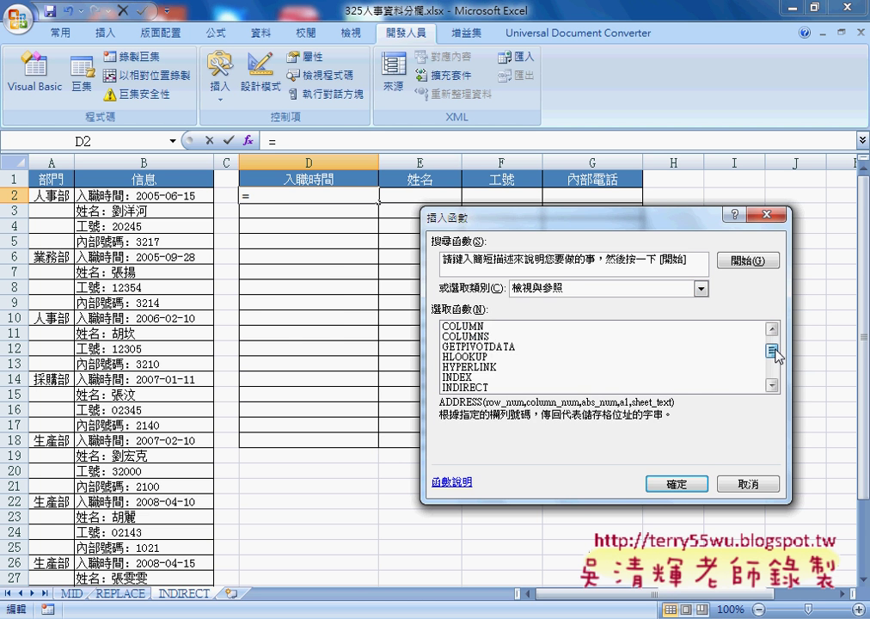
left_click_drag(780, 348, 779, 360)
left_click(486, 366)
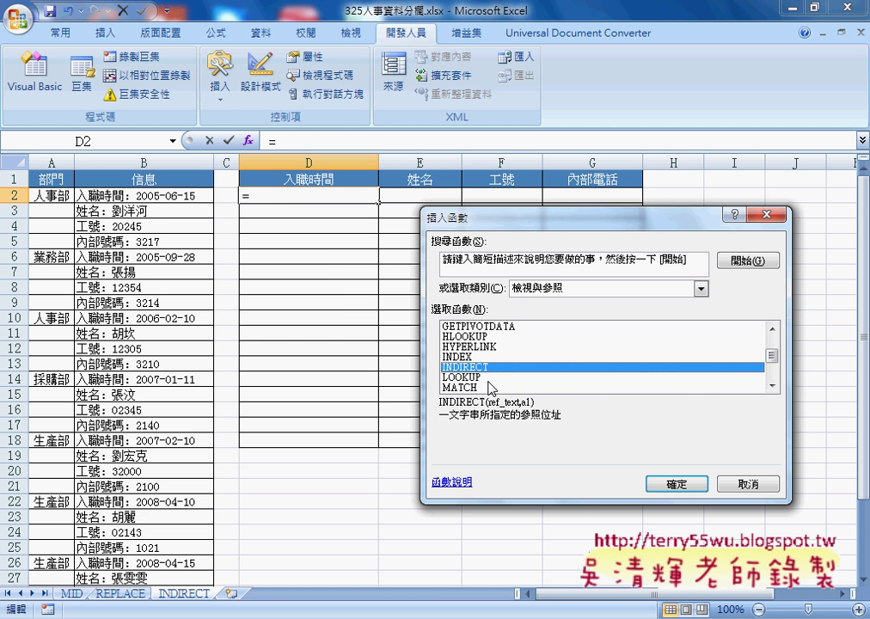
left_click(681, 485)
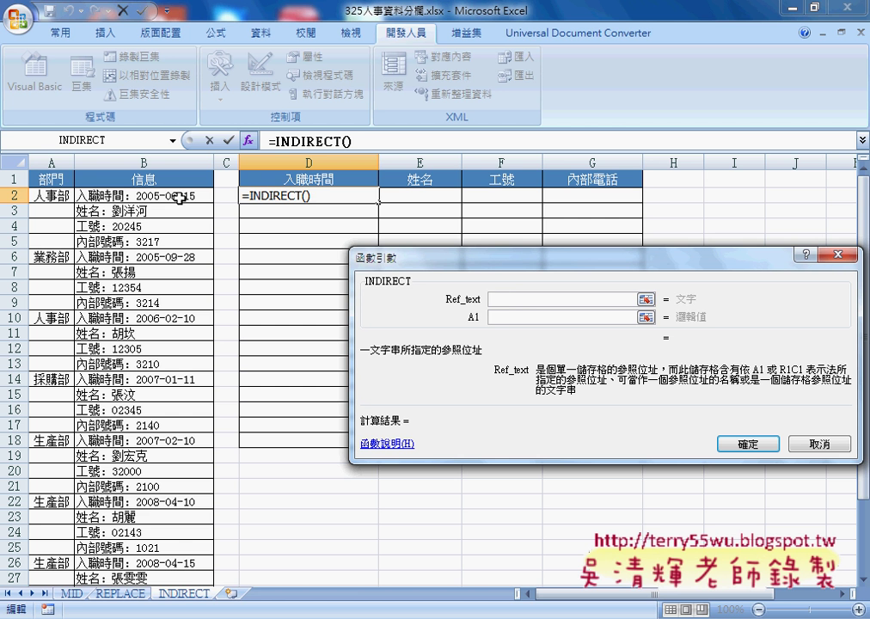
Set INDIRECT's Ref_text to "B2" so D2 returns 入職時間：2005-06-15
left_click(178, 196)
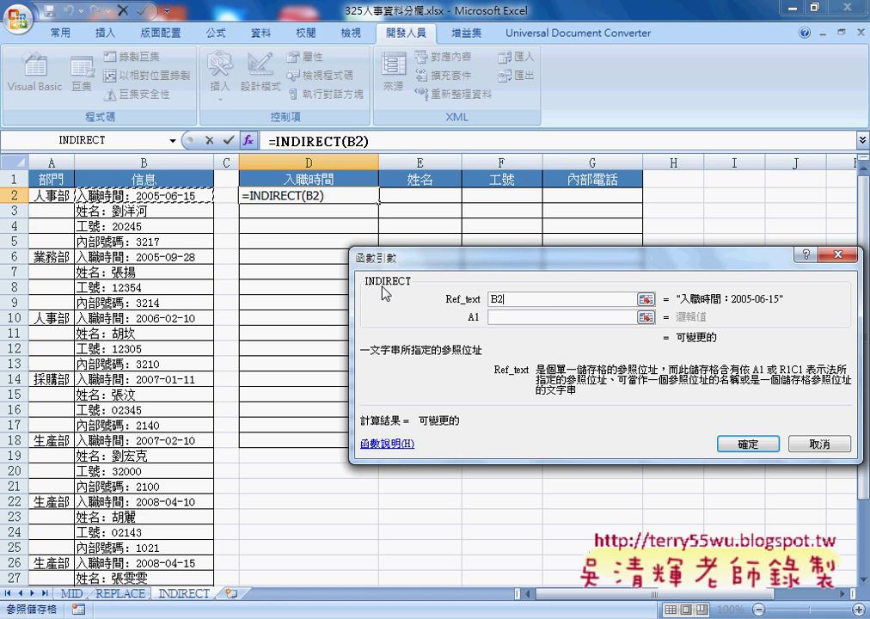
left_click(491, 300)
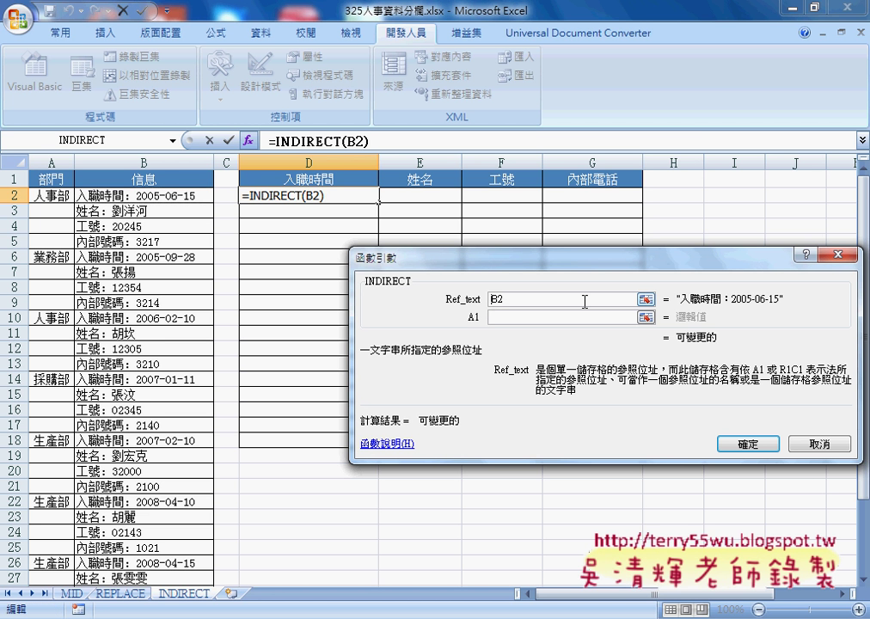
type("\"B2")
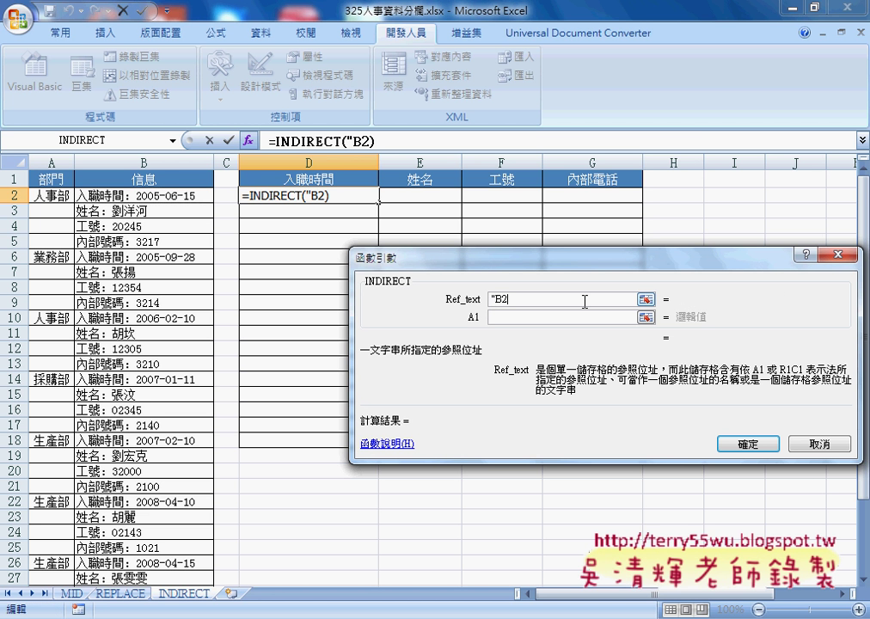
type("\"")
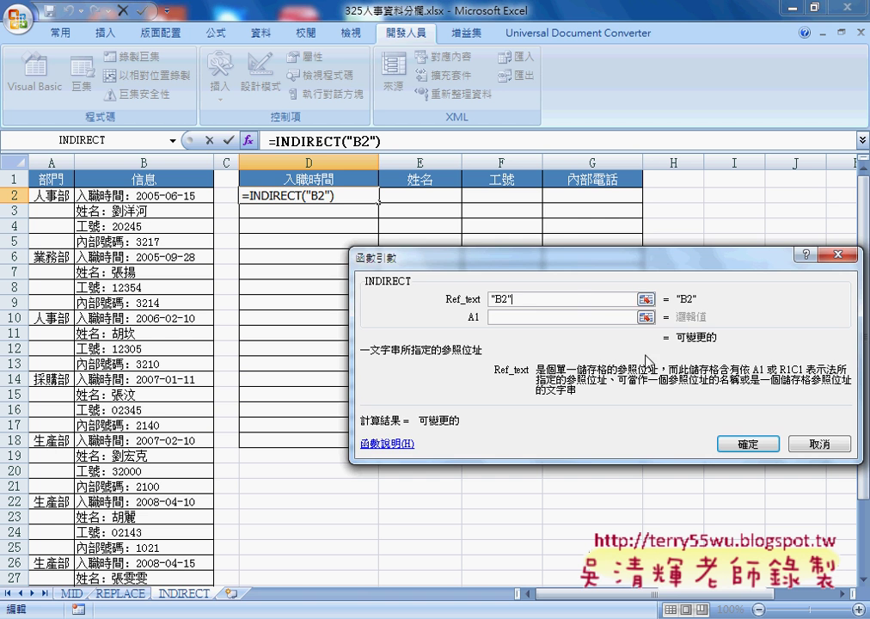
left_click(747, 444)
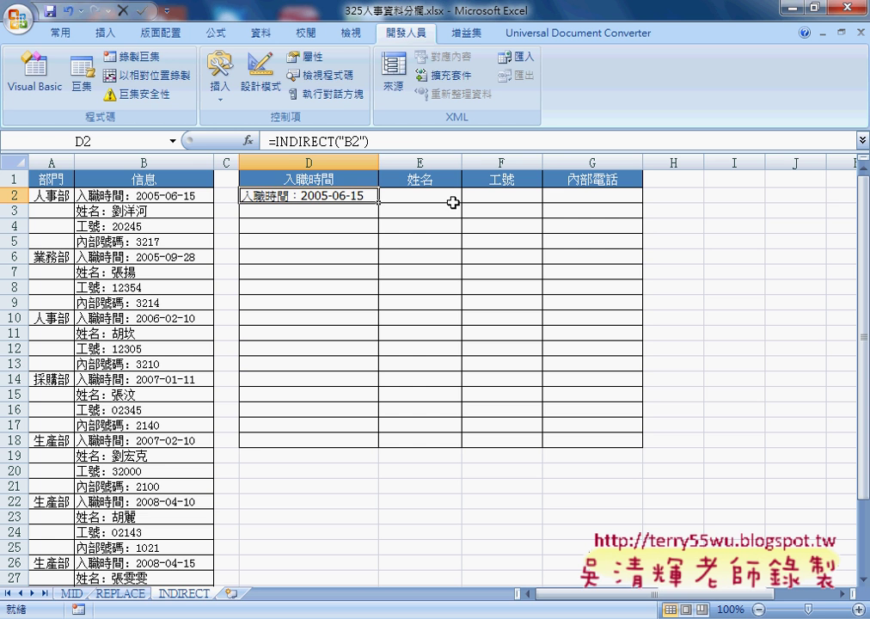
Delete D2's test =INDIRECT("B2") formula after reviewing the MID formula's position calculation
left_click(355, 141)
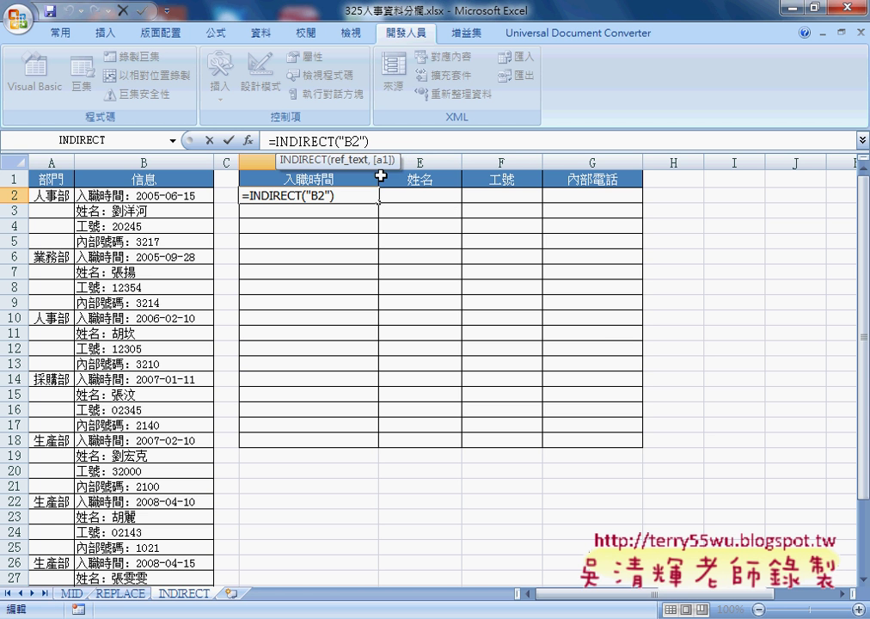
left_click_drag(352, 140, 359, 140)
key("ctrl+Return")
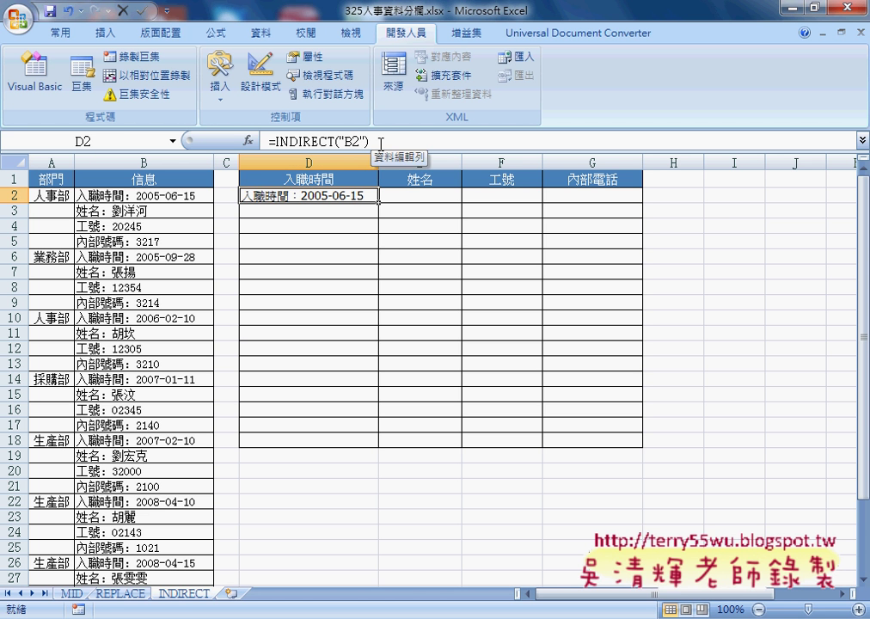
key("Delete")
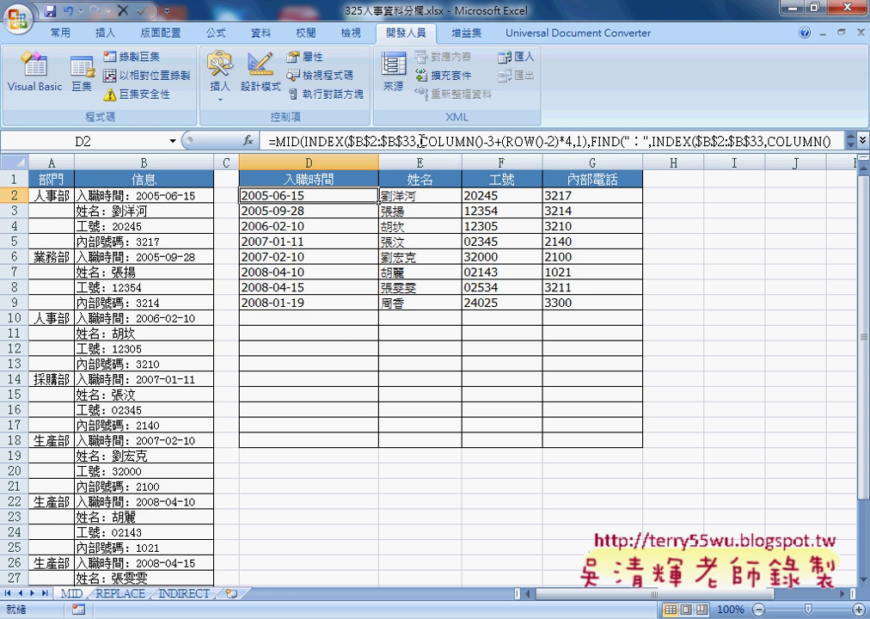
left_click_drag(419, 140, 574, 140)
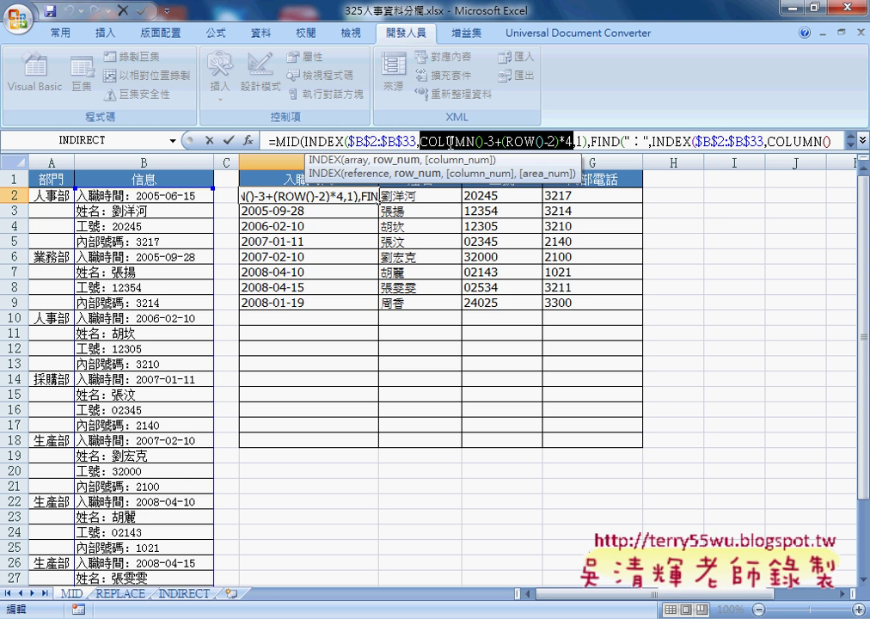
key("Escape")
Fill D2:G9 with index numbers using =COLUMN()-2+(ROW()-2)*4
left_click(182, 593)
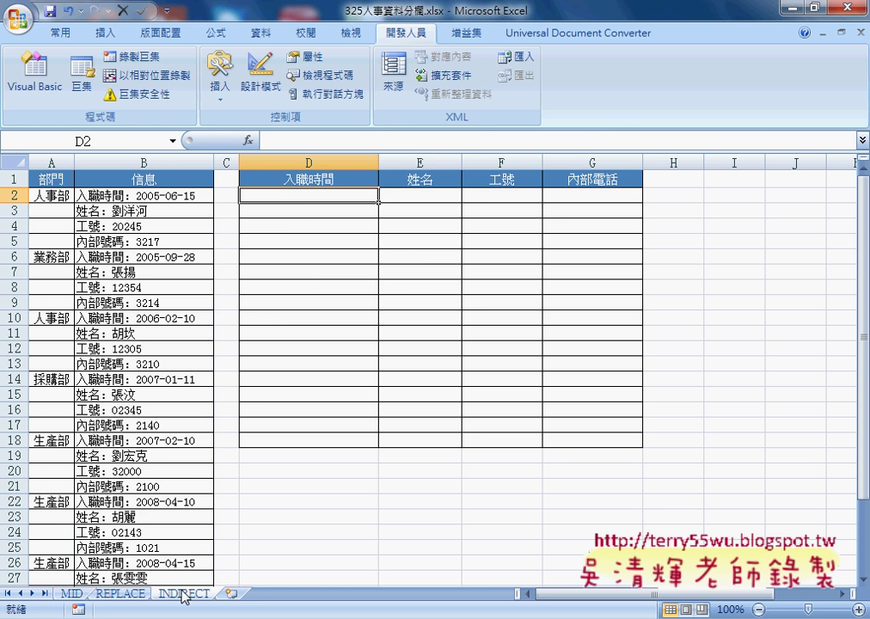
left_click(308, 142)
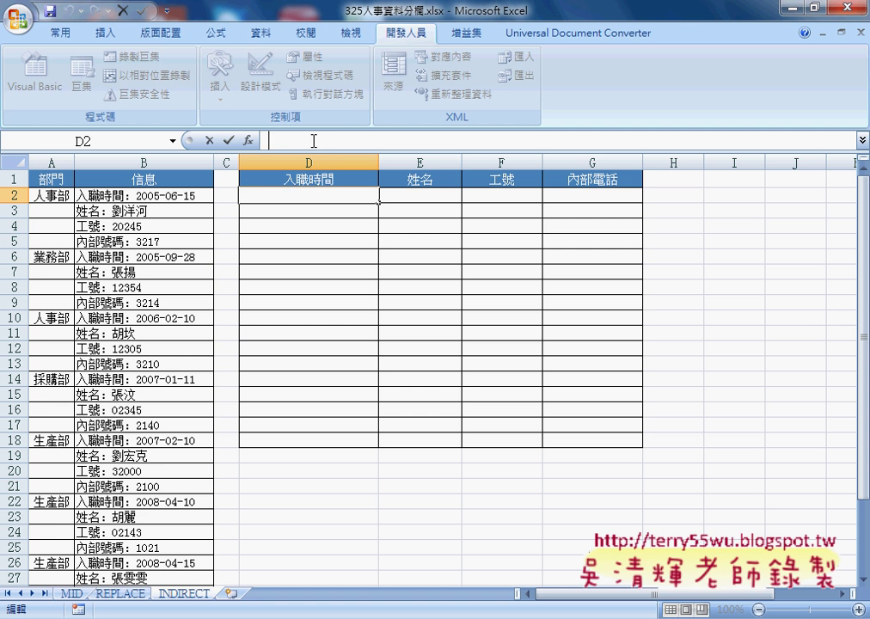
type("=COLUMN()-3+(ROW()-2)*4")
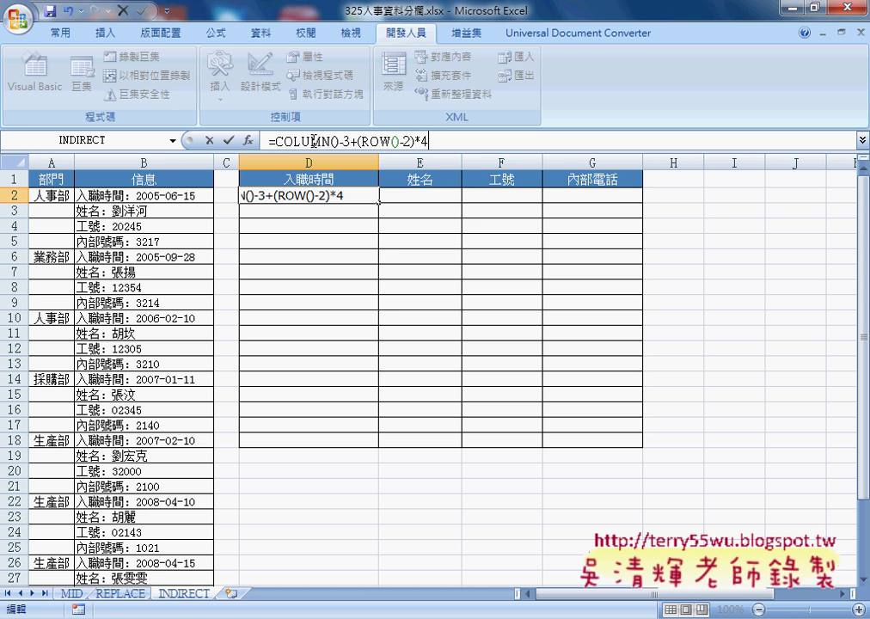
left_click(229, 140)
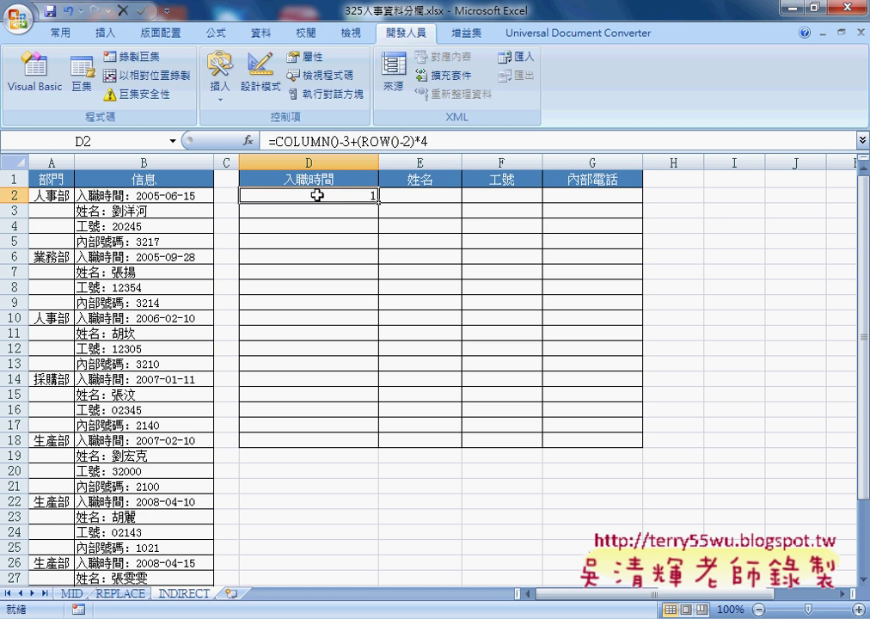
double_click(346, 140)
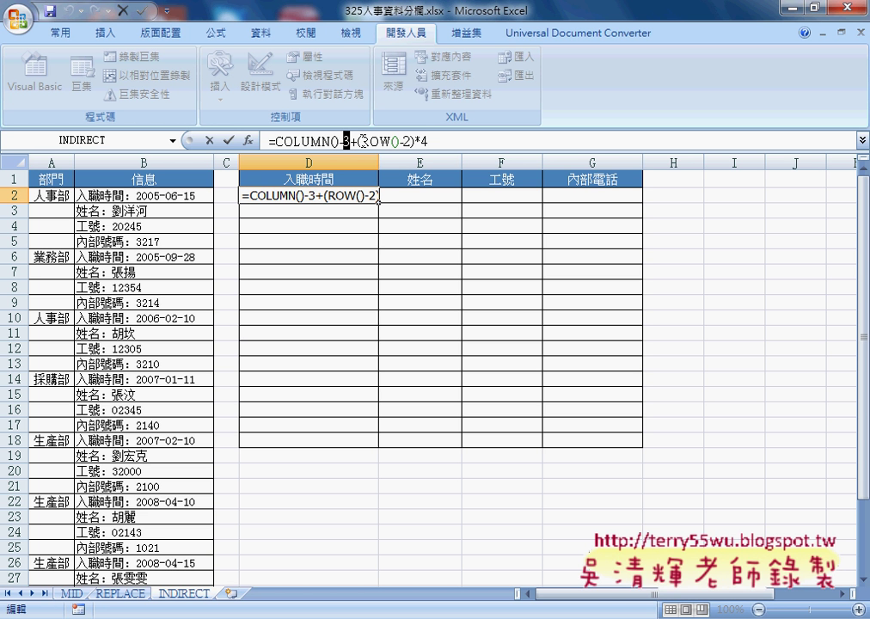
type("2")
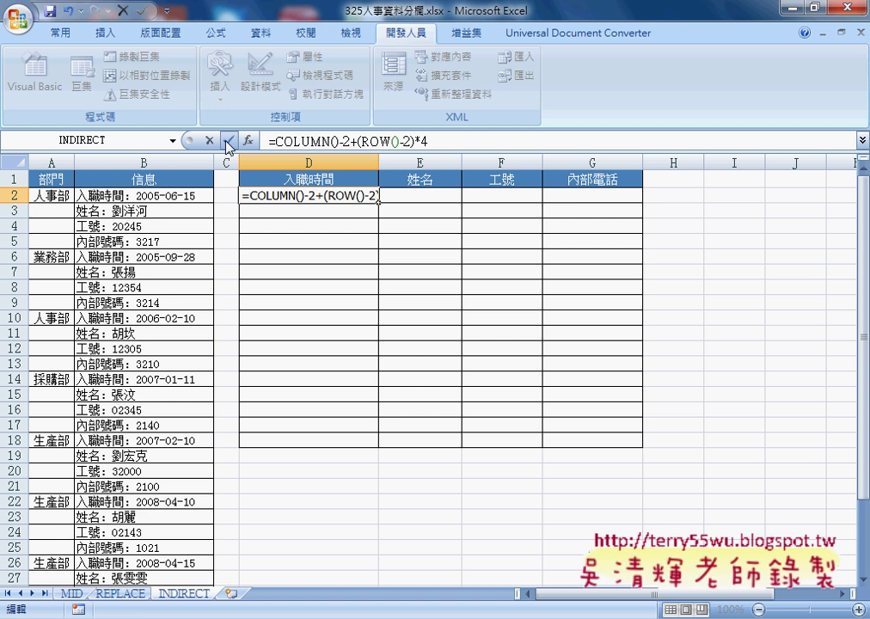
left_click(229, 139)
mouse_move(379, 202)
left_mouse_down()
mouse_move(640, 203)
mouse_move(637, 284)
mouse_move(654, 288)
mouse_move(645, 310)
left_mouse_up()
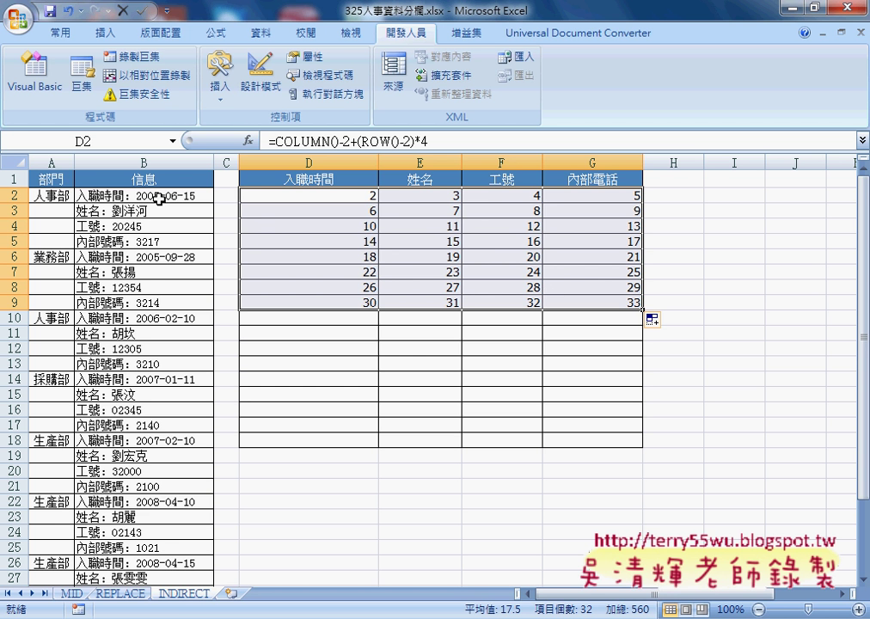
Cut the index expression out of D2's formula so a function can wrap it
left_click(317, 194)
left_click_drag(279, 142, 406, 141)
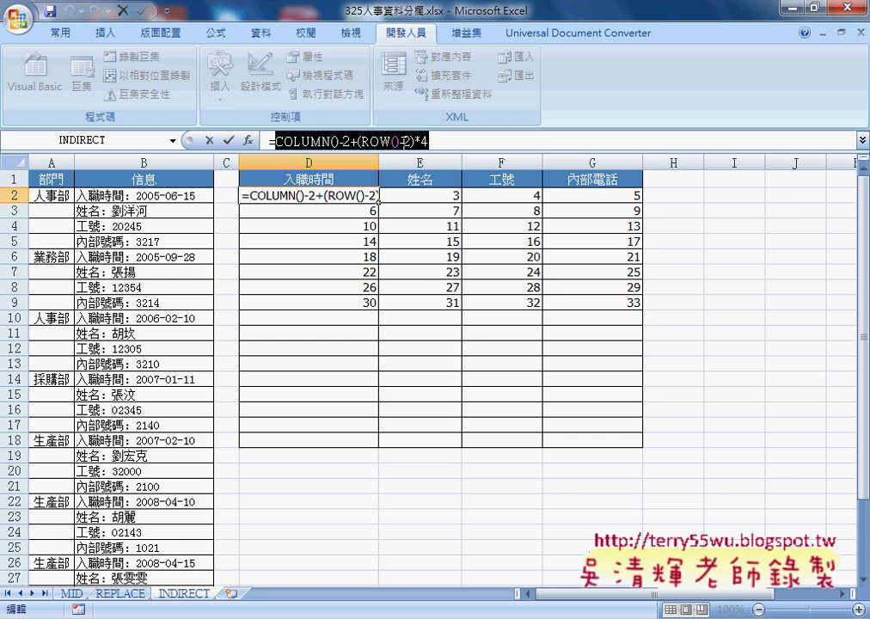
right_click(406, 141)
left_click(446, 155)
left_click(247, 139)
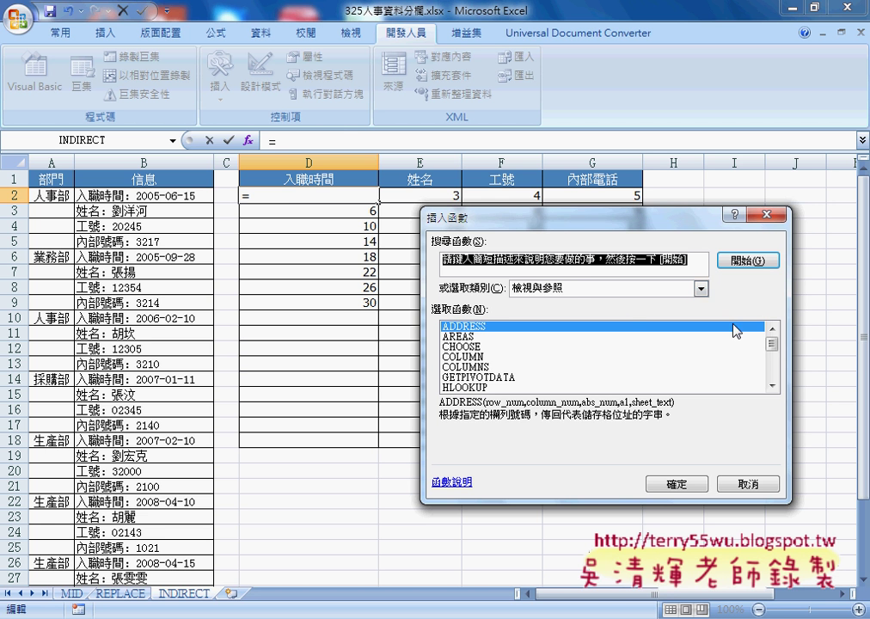
Wrap the index in INDIRECT("B"&COLUMN()-2+(ROW()-2)*4) so D2 returns 入職時間：2005-06-15
left_click_drag(771, 344, 774, 357)
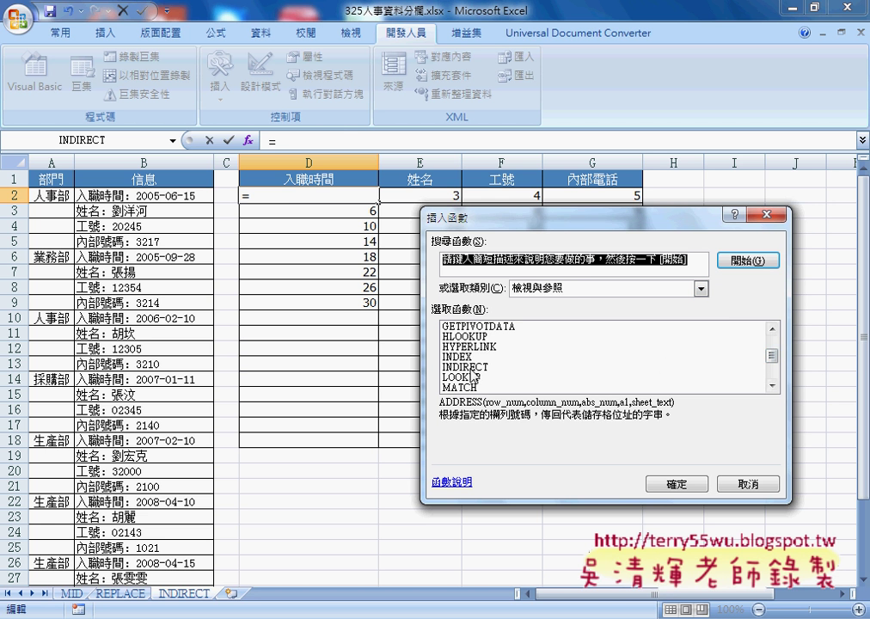
left_click(481, 367)
left_click(676, 484)
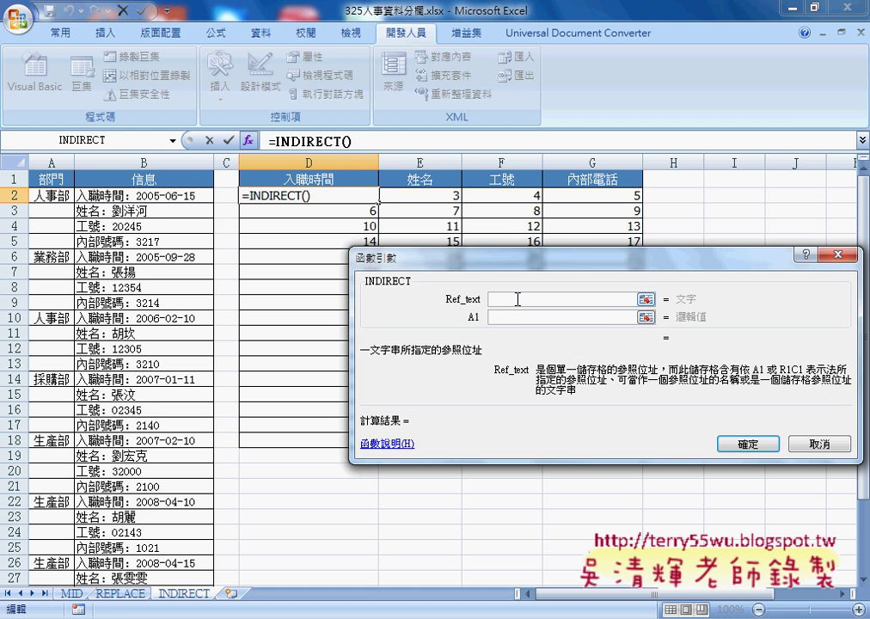
type("\"")
type("B\"")
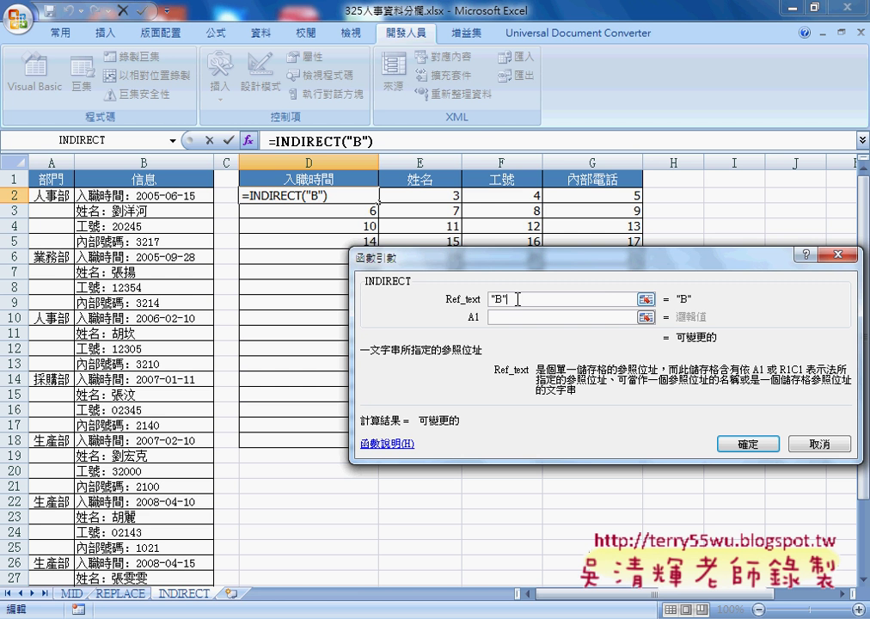
type("&")
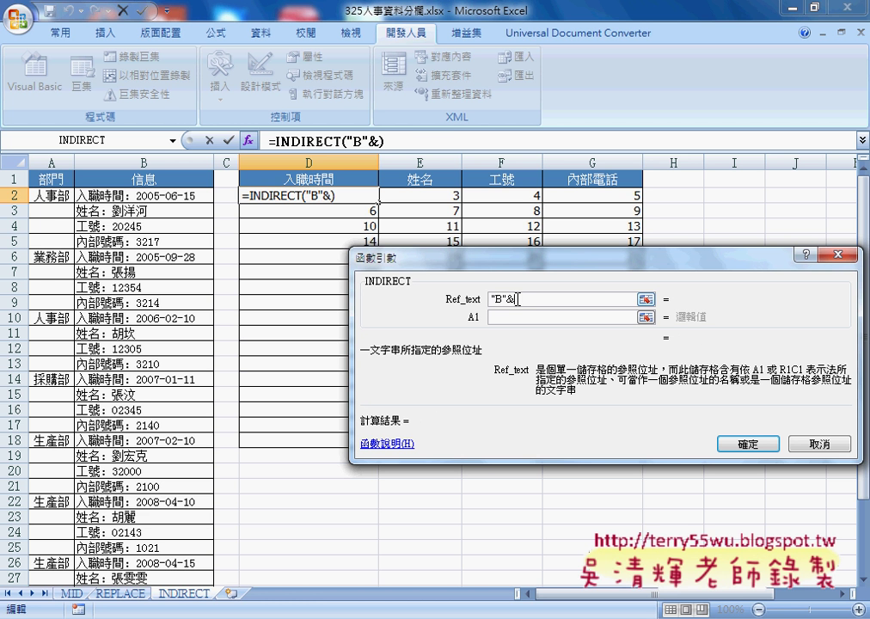
type("COLUMN()-2+(ROW()-2)*4")
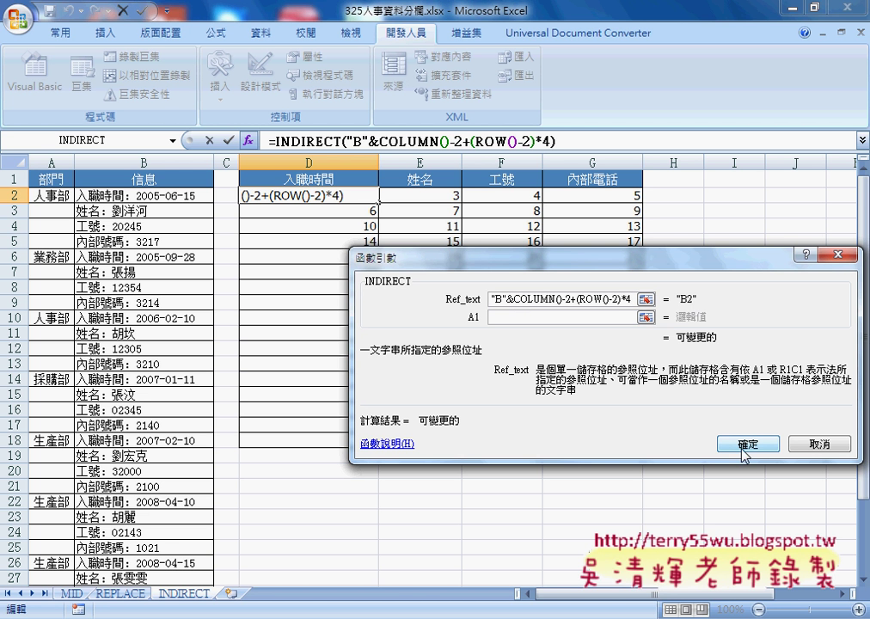
left_click(747, 443)
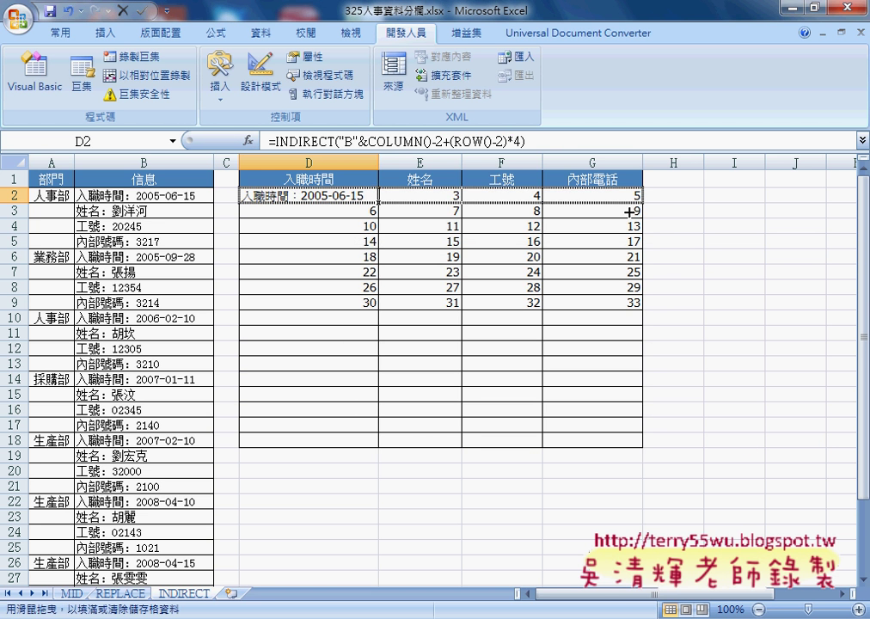
Copy D2's INDIRECT formula across D2:G9 to list start dates, names, IDs and extensions
mouse_move(379, 204)
left_mouse_down()
mouse_move(642, 204)
mouse_move(648, 307)
left_mouse_up()
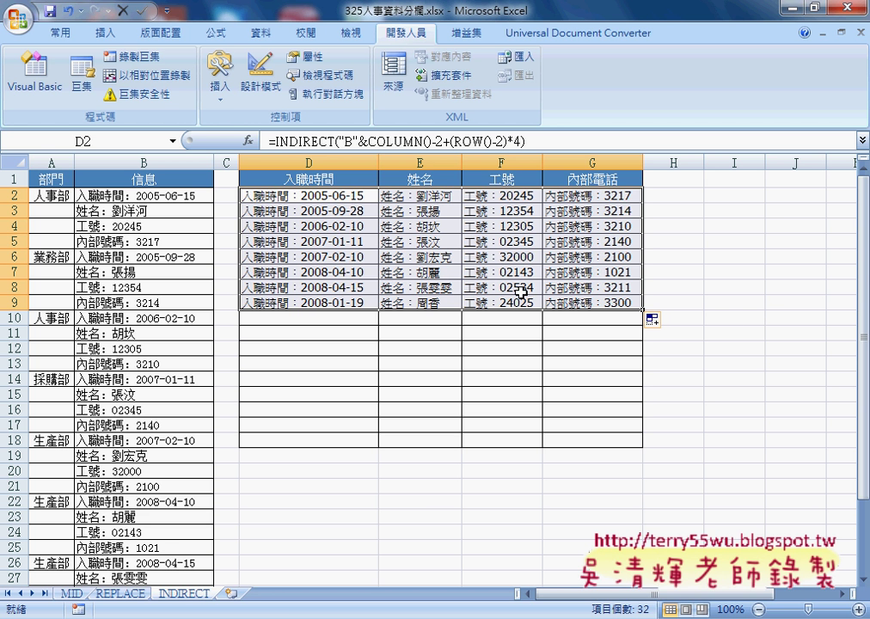
left_click_drag(275, 141, 544, 148)
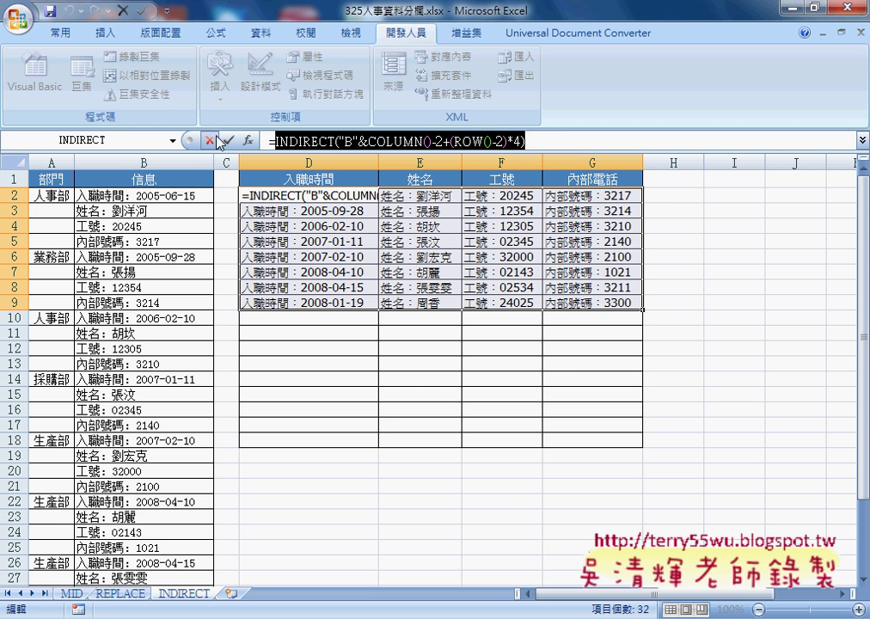
key("Escape")
Cut the INDIRECT expression out of D2's formula so another function can wrap it
left_click(306, 193)
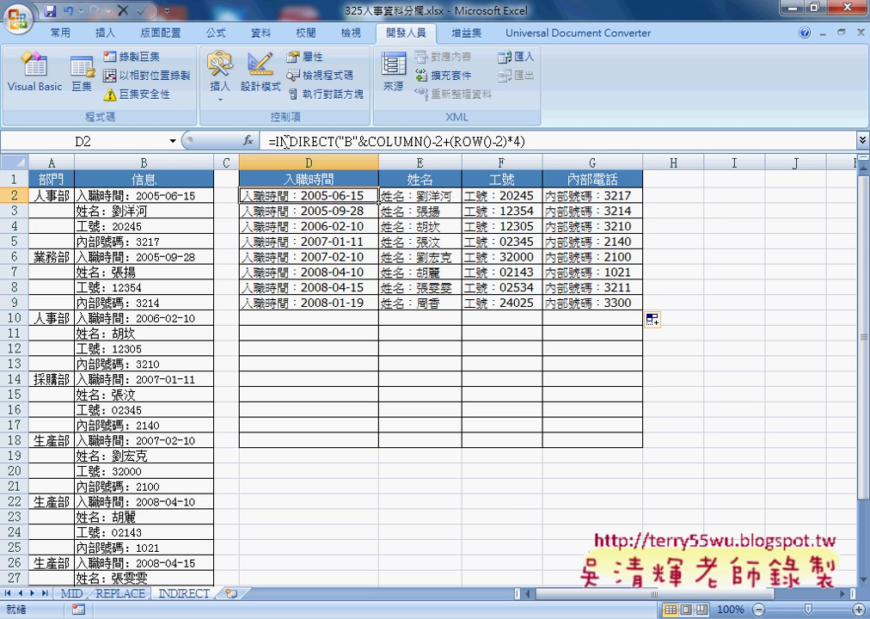
left_click_drag(275, 141, 526, 140)
right_click(469, 142)
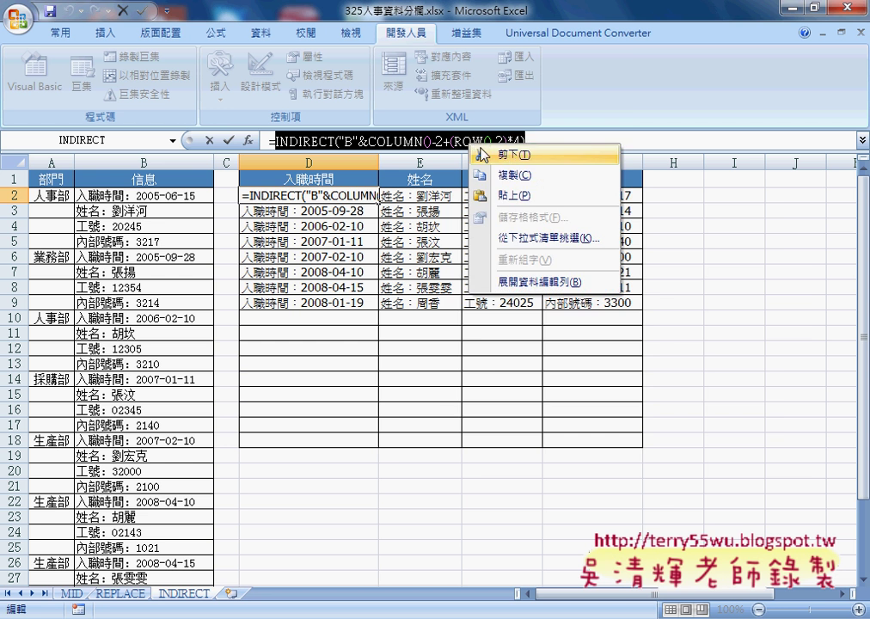
left_click(506, 156)
left_click(248, 139)
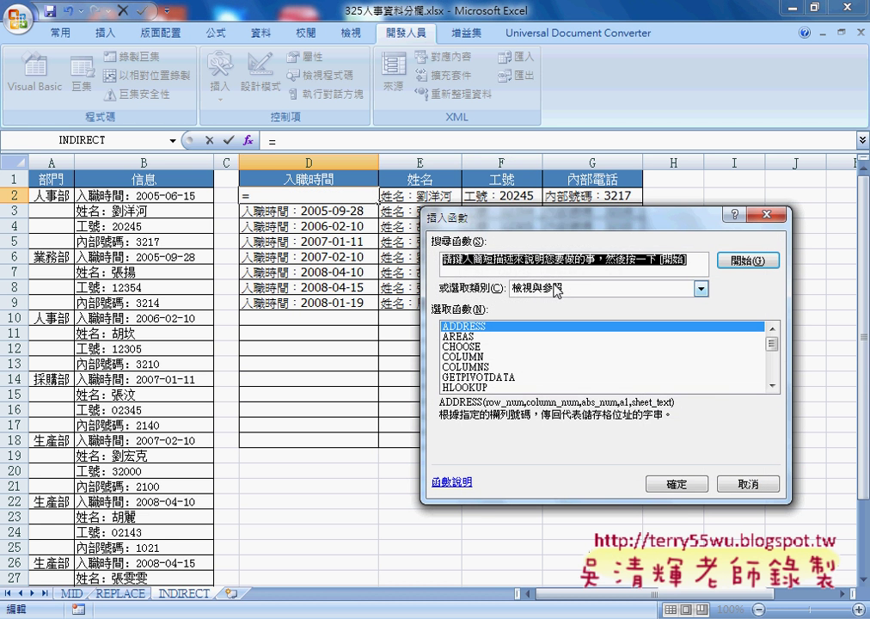
Start a REPLACE formula with the INDIRECT expression as Old_text and Start_num 1
left_click(559, 294)
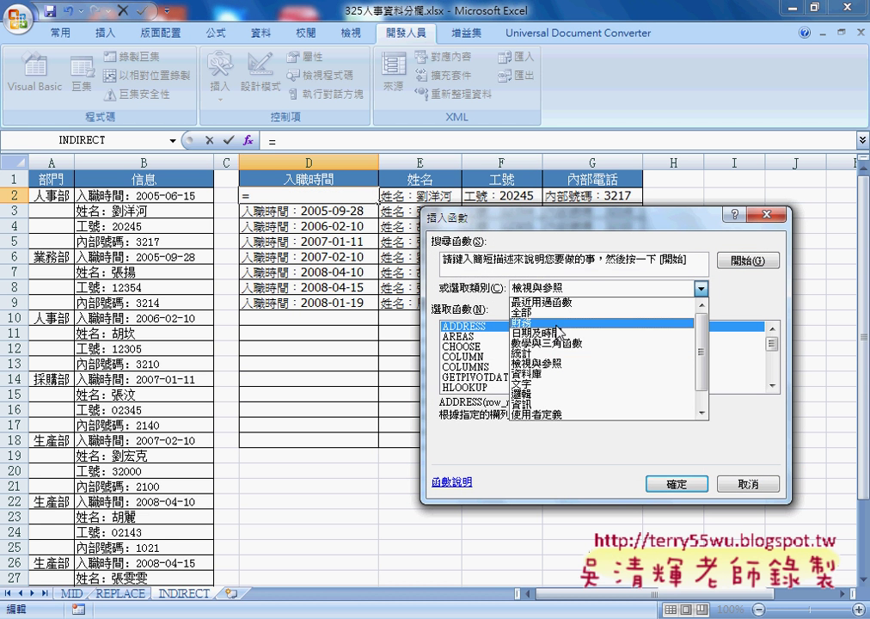
left_click(572, 387)
left_click_drag(773, 342, 772, 364)
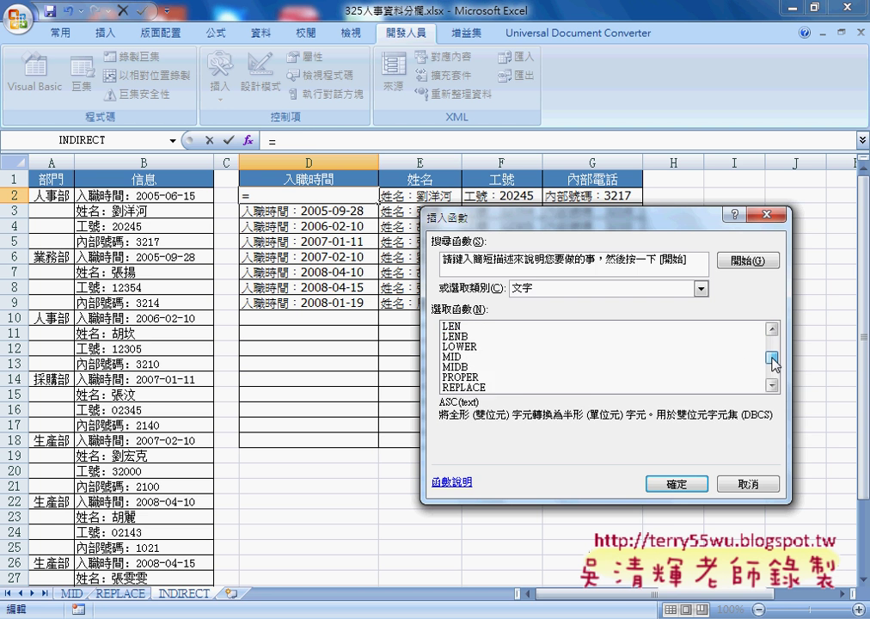
double_click(468, 326)
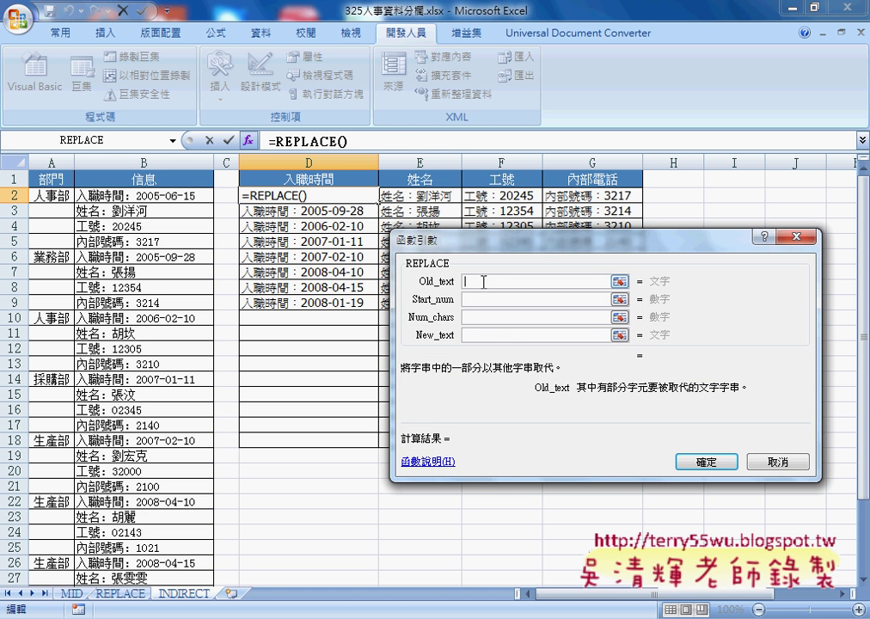
right_click(490, 282)
left_click(520, 332)
left_click(495, 298)
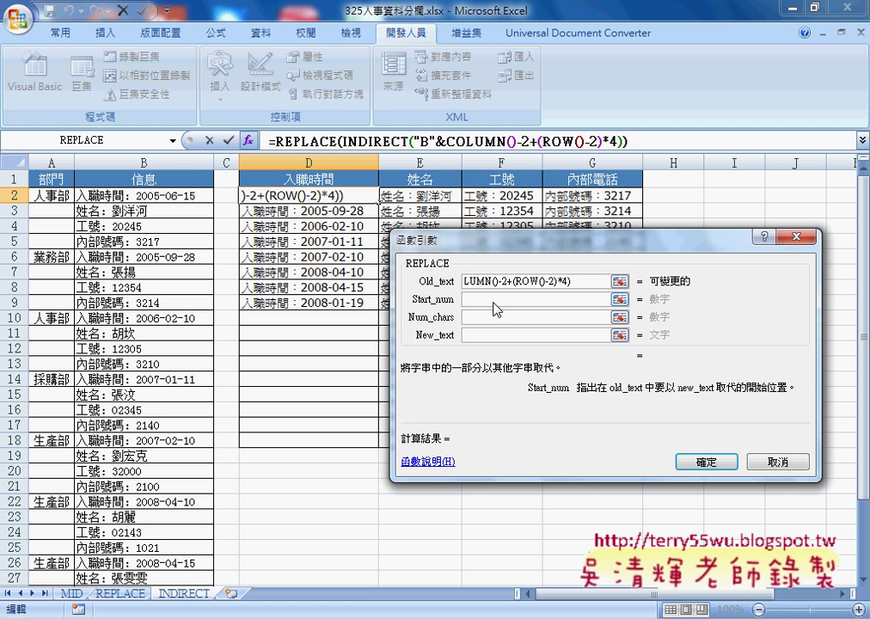
type("1")
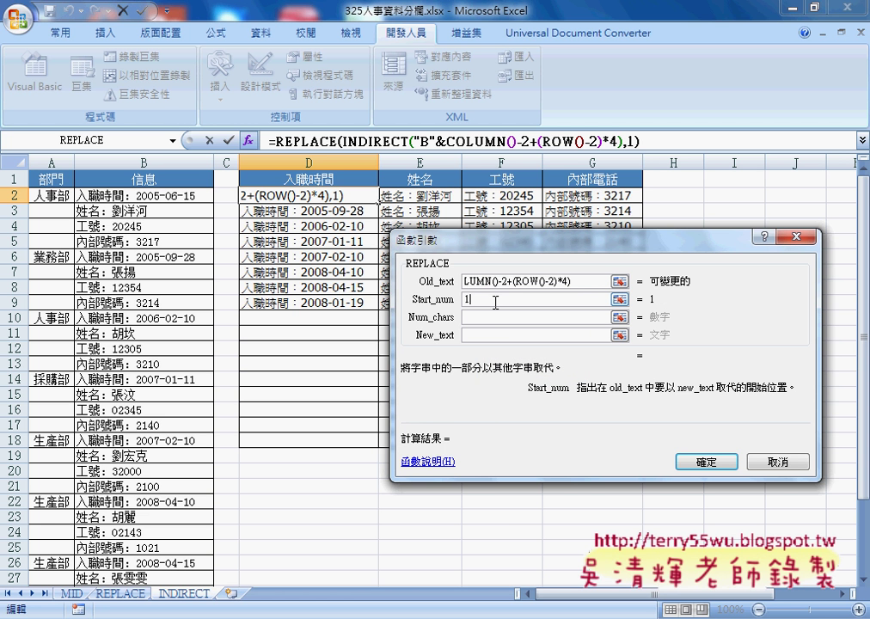
key("Tab")
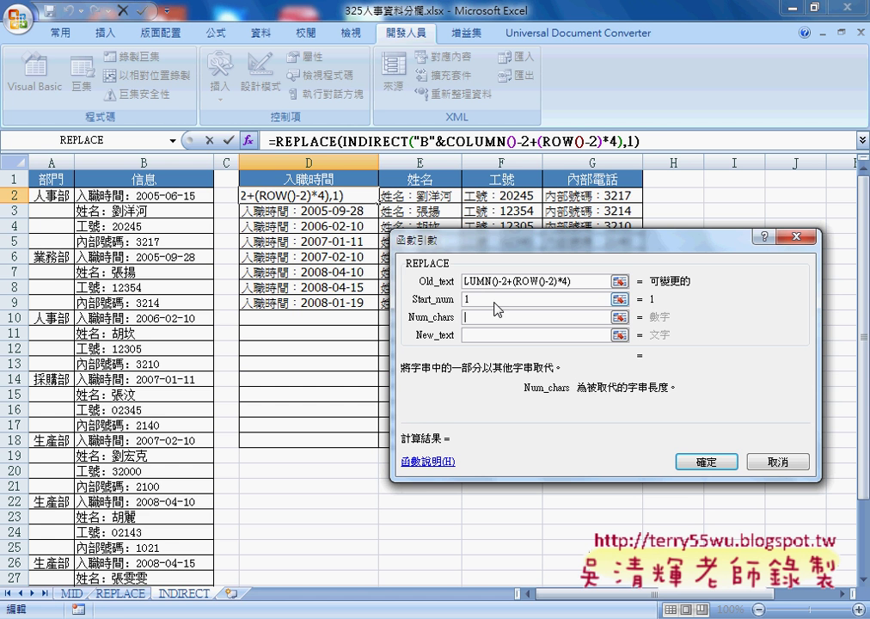
Set REPLACE's Num_chars to len(D1)+1 and New_text to ""
left_click(320, 179)
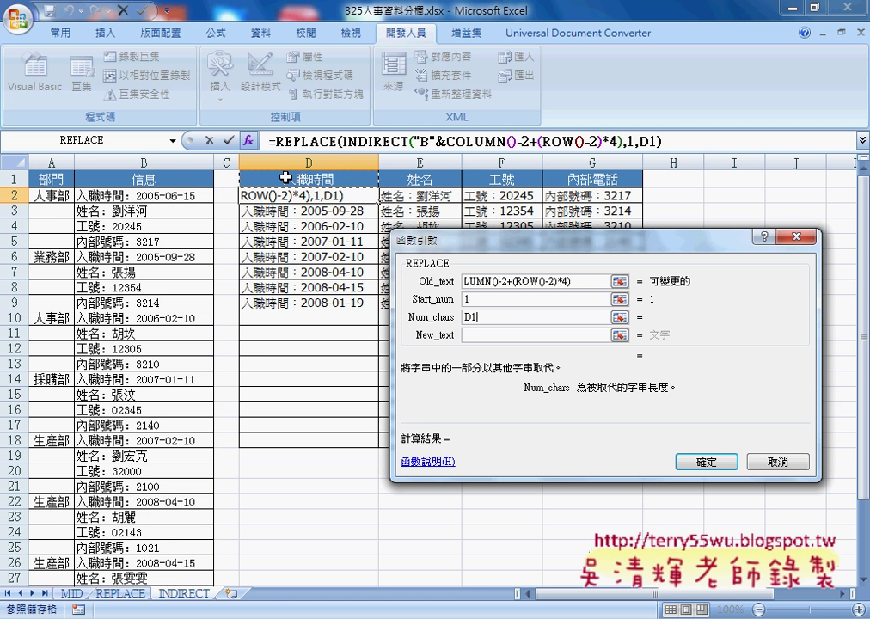
left_click(466, 317)
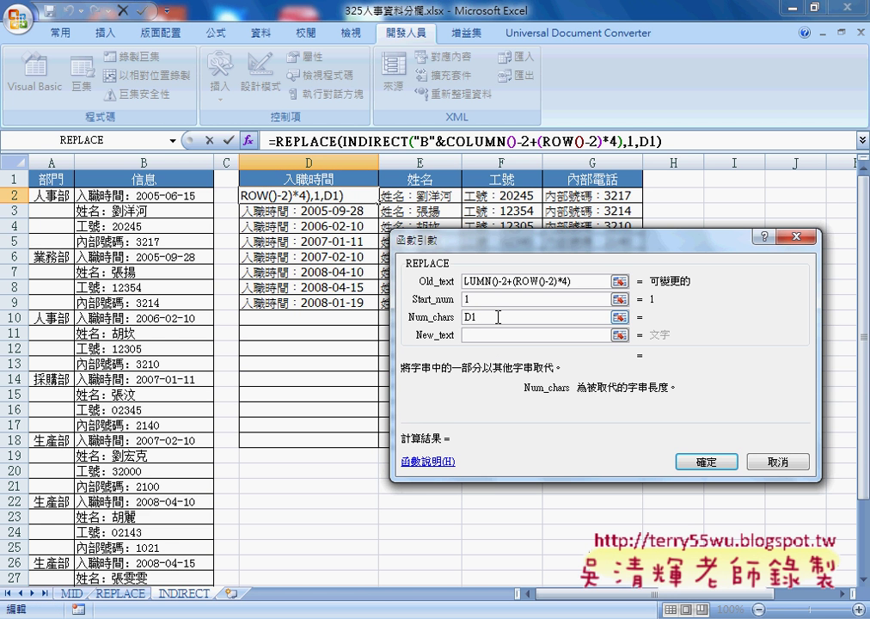
type("len")
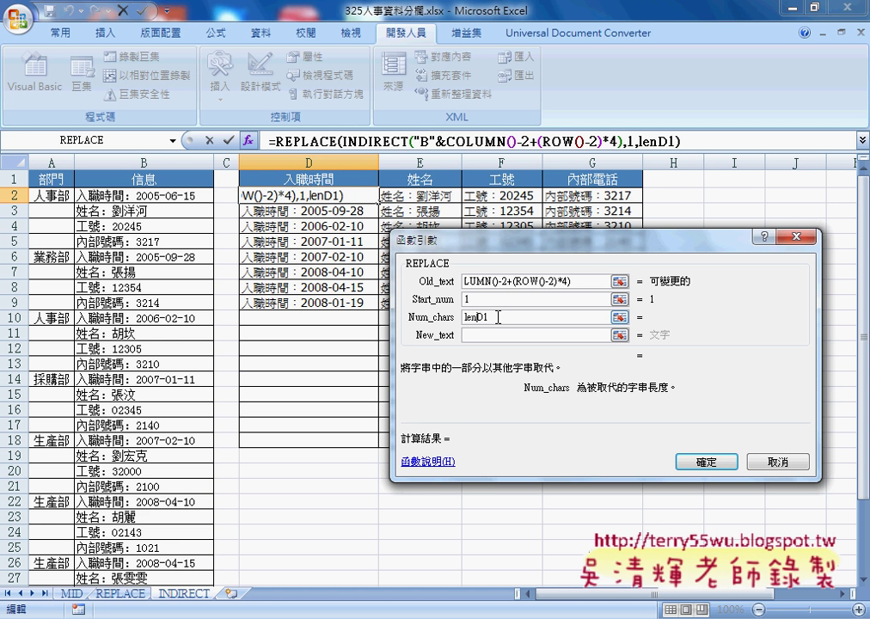
type("(")
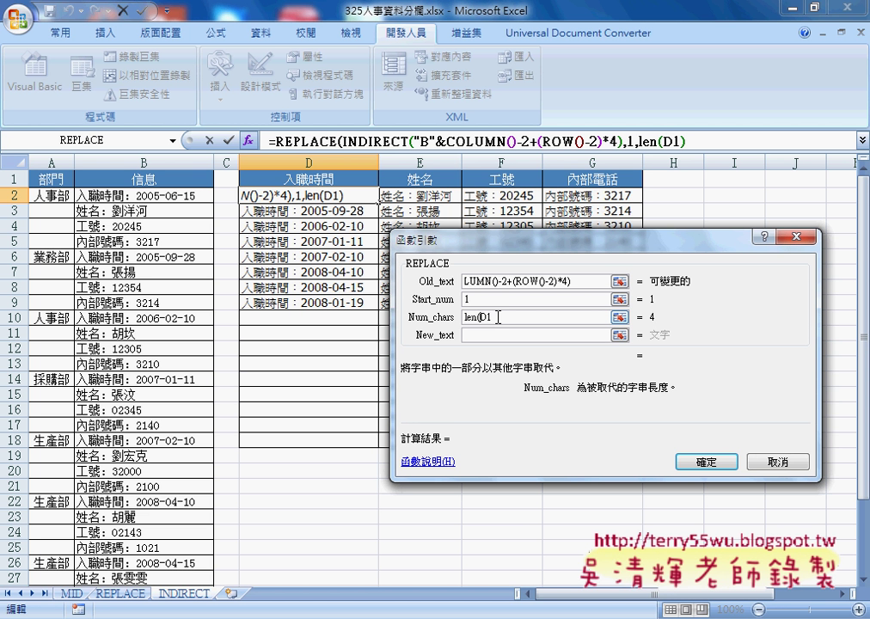
left_click(497, 317)
type(")")
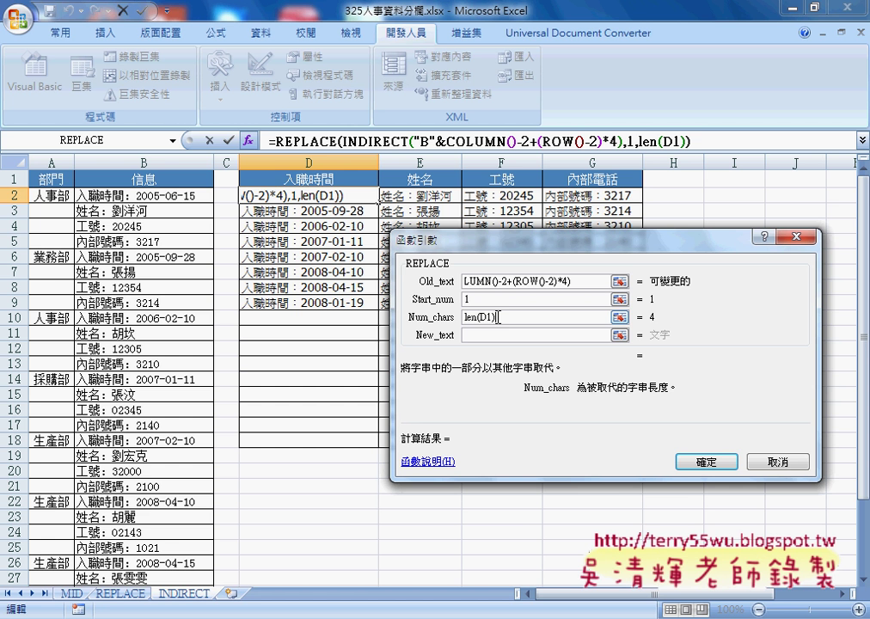
type("+1")
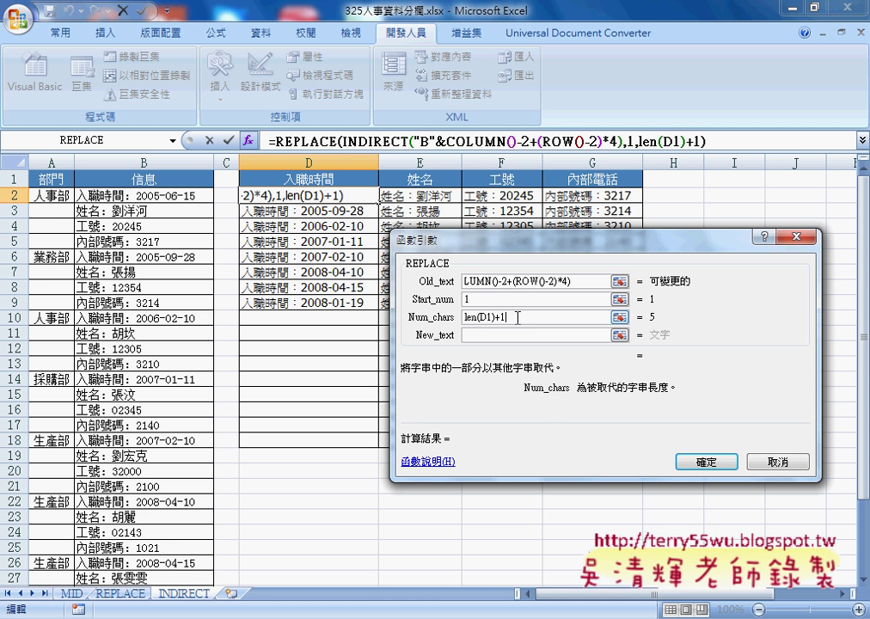
left_click(515, 334)
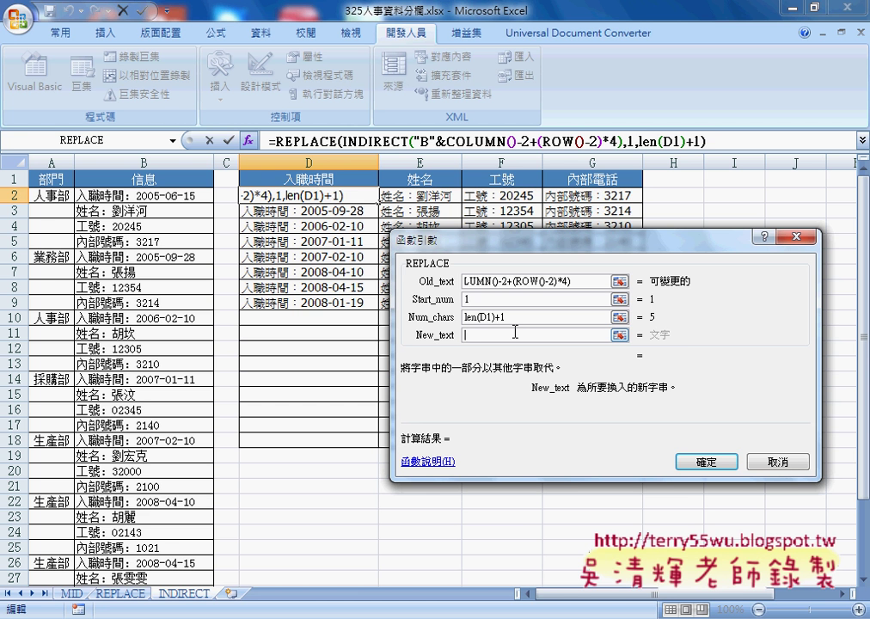
type("\"\"")
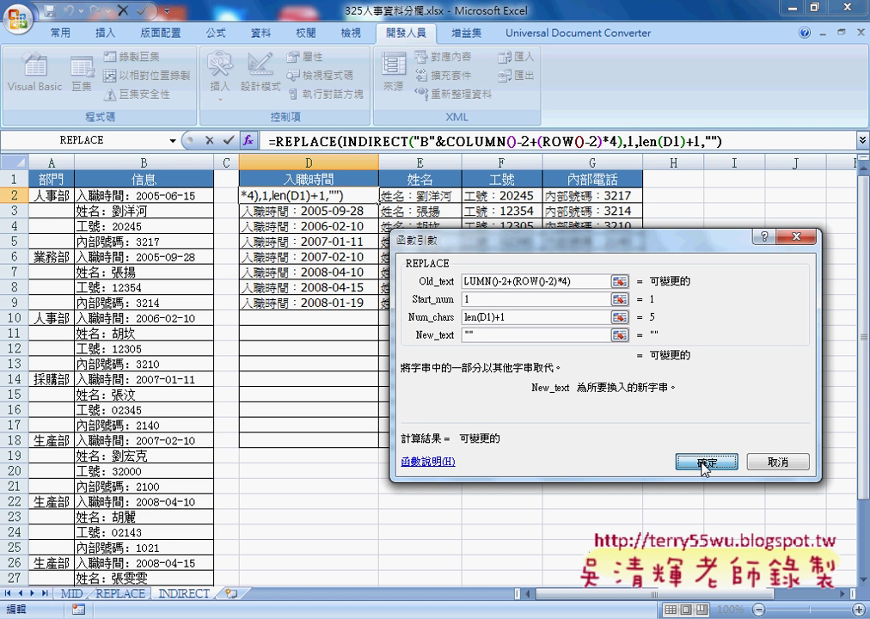
Confirm the REPLACE formula in D2 and fill it across D2:G9
left_click(704, 464)
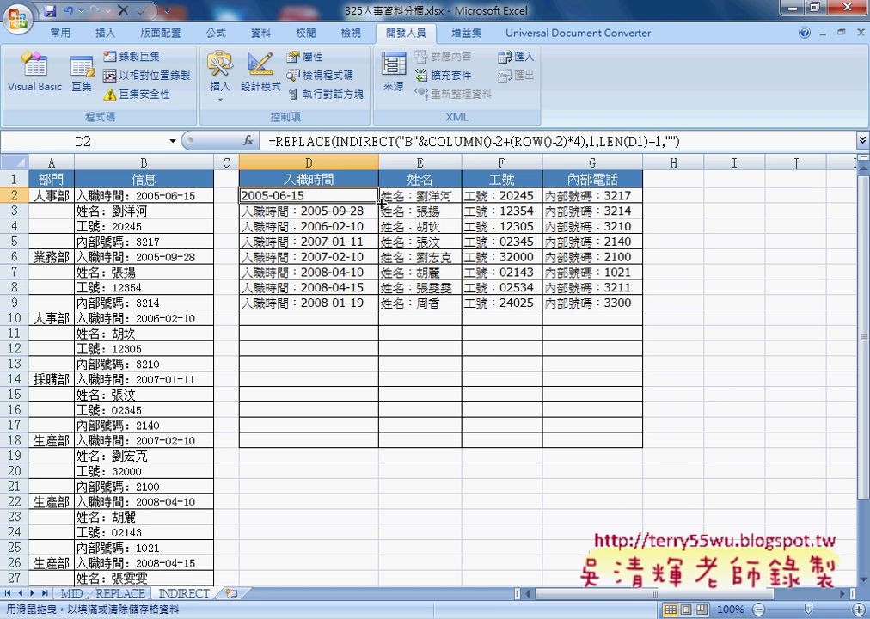
mouse_move(379, 202)
left_mouse_down()
mouse_move(641, 203)
mouse_move(637, 306)
left_mouse_up()
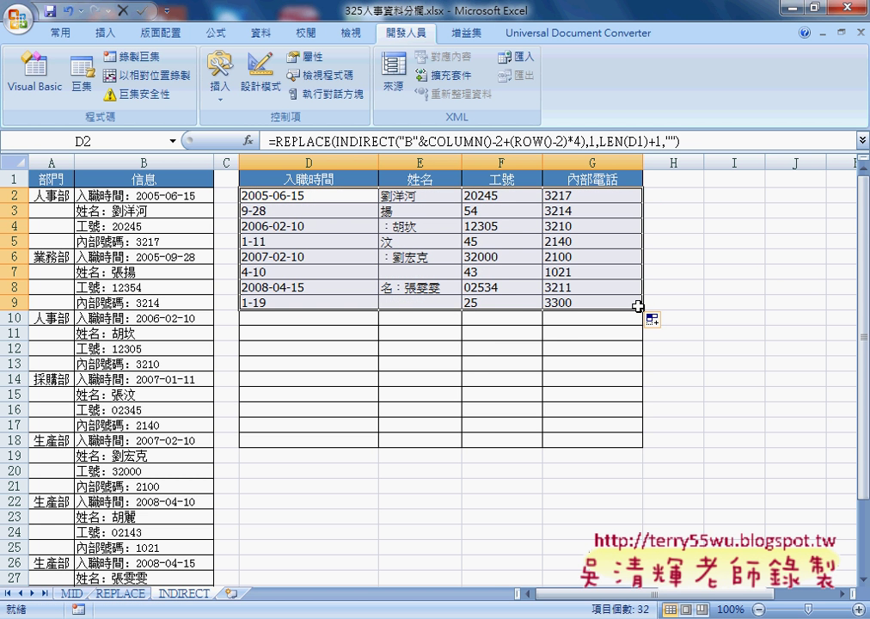
left_click(327, 195)
left_click(300, 142)
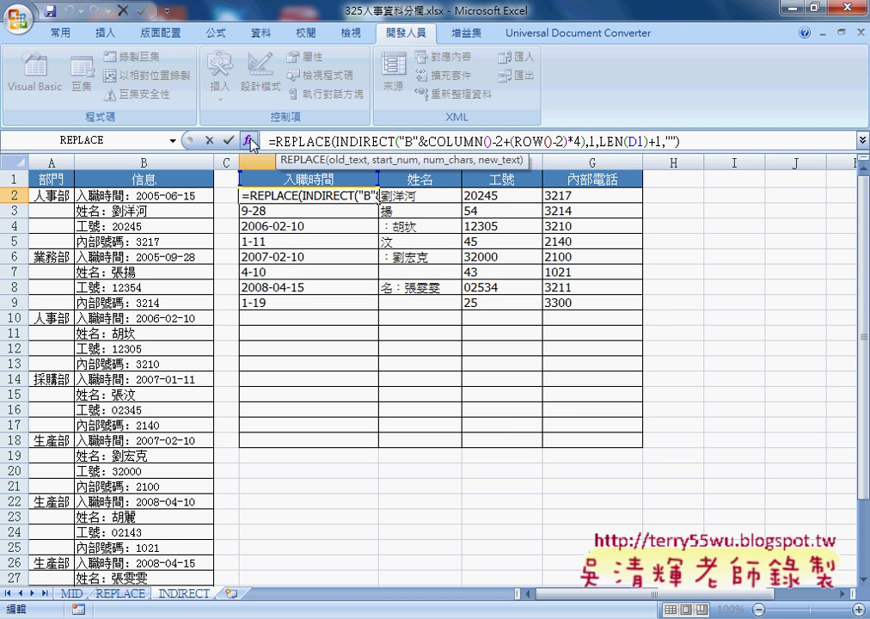
Change REPLACE's Num_chars to LEN(D$1)+1, locking the header row, and confirm
left_click(249, 140)
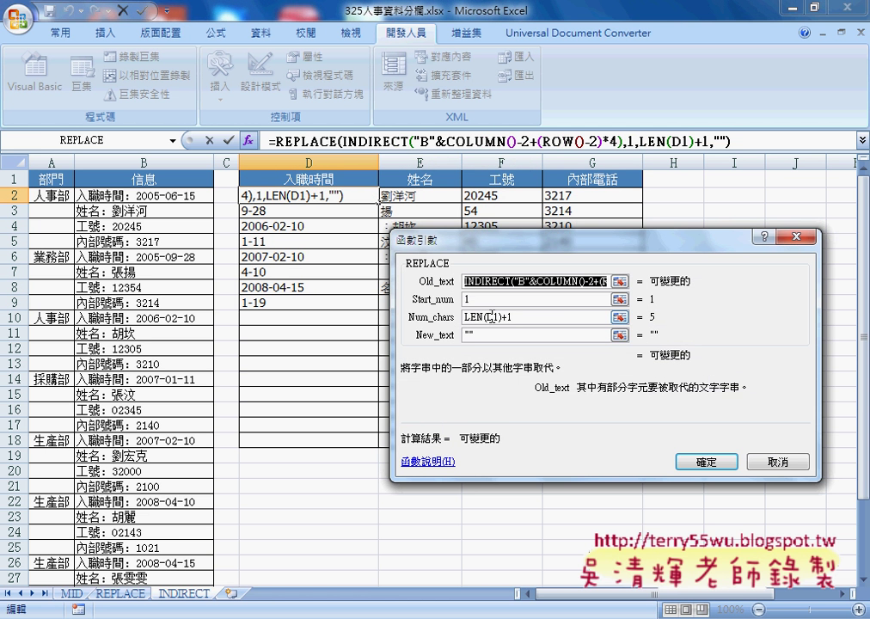
left_click(553, 317)
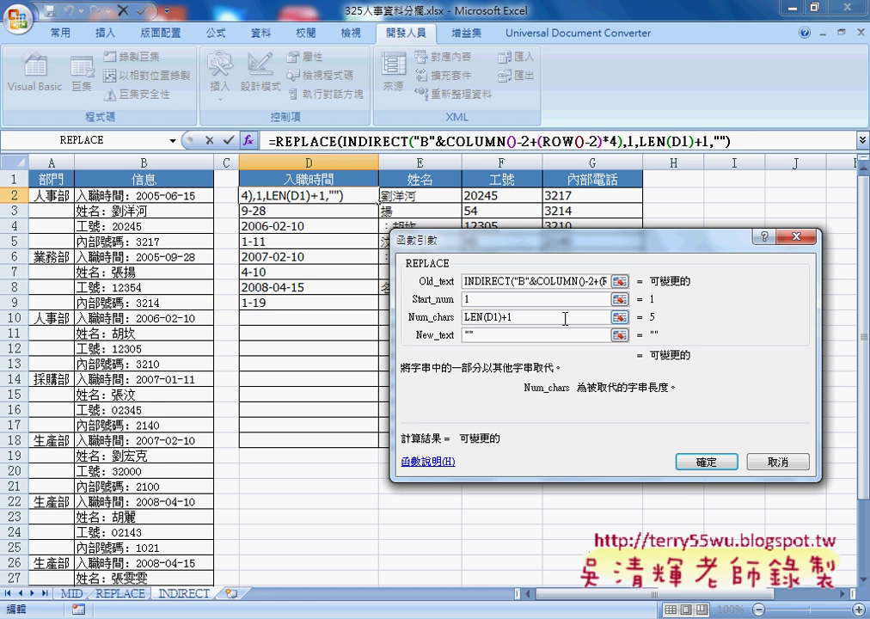
key("F4")
key("F4")
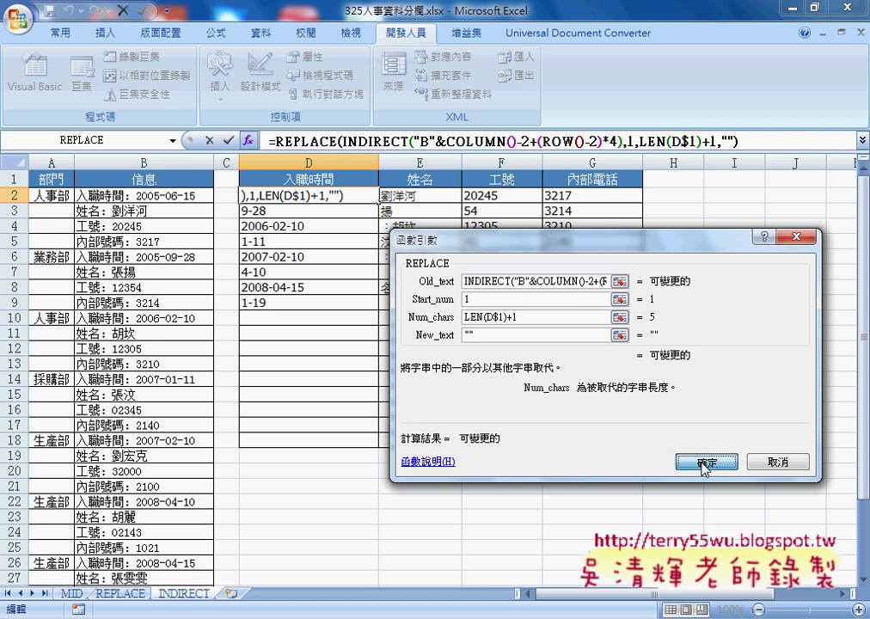
left_click(703, 464)
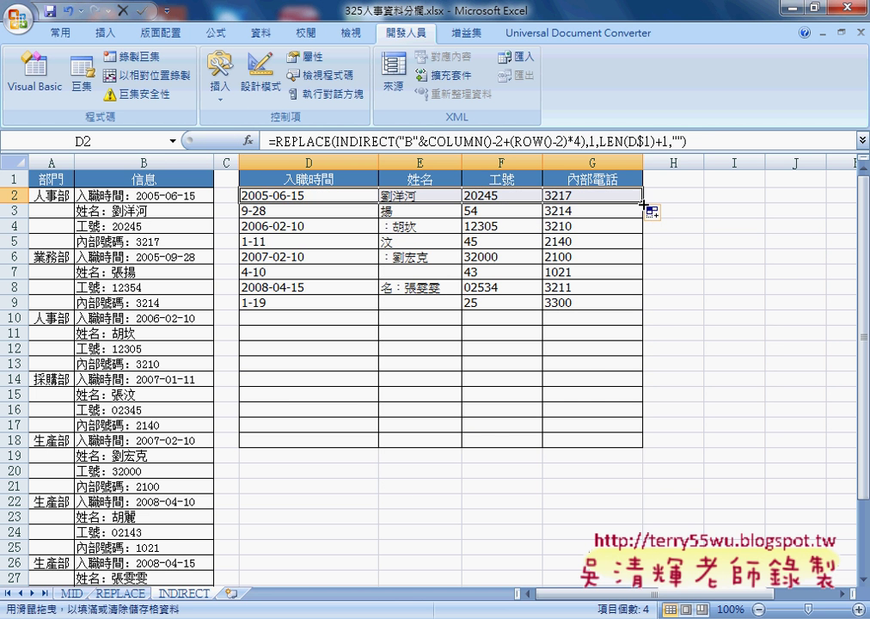
Fill the D2:G2 formulas down to row 9 and duplicate the INDIRECT sheet as INDIRECT (2)
left_click_drag(645, 212, 644, 314)
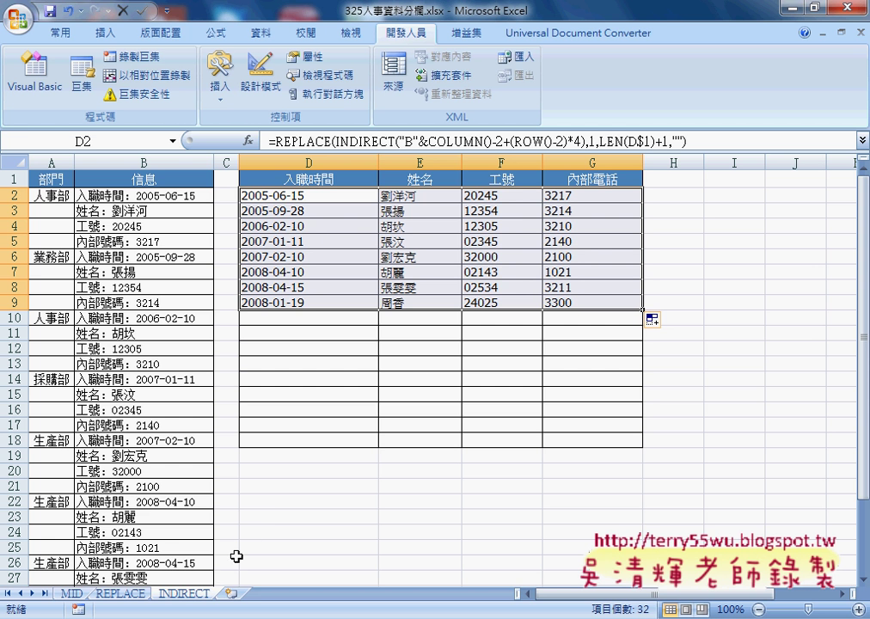
left_click_drag(222, 585, 256, 599)
left_click_drag(256, 599, 256, 595)
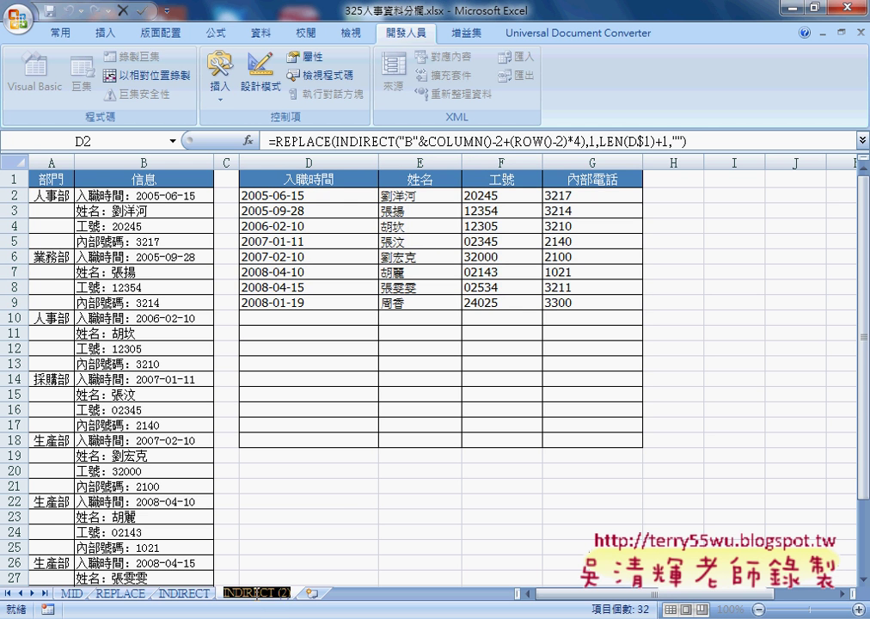
Rename the copied sheet to OFFSET and clear the D2:G9 results, keeping the headers
type("OFFSE")
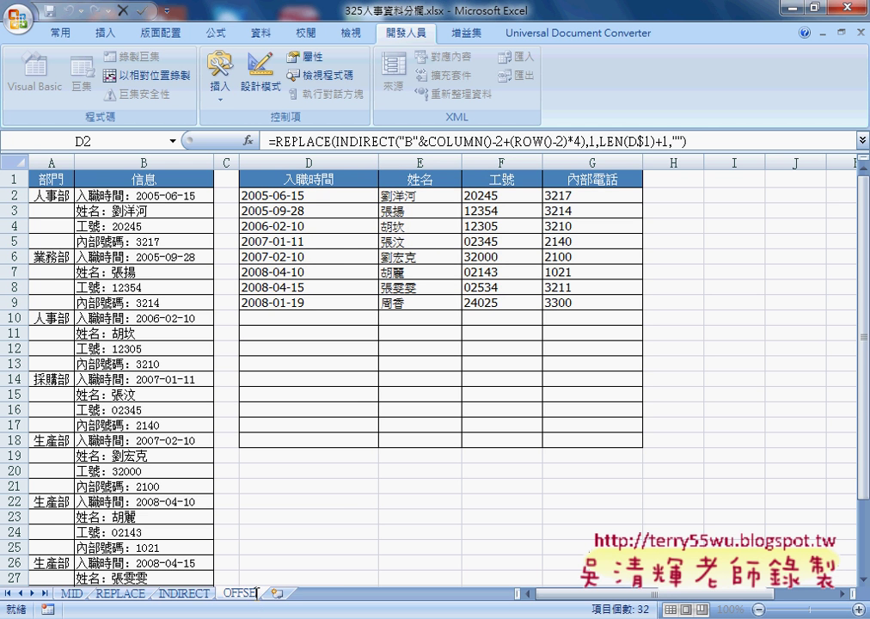
type("T")
key("Return")
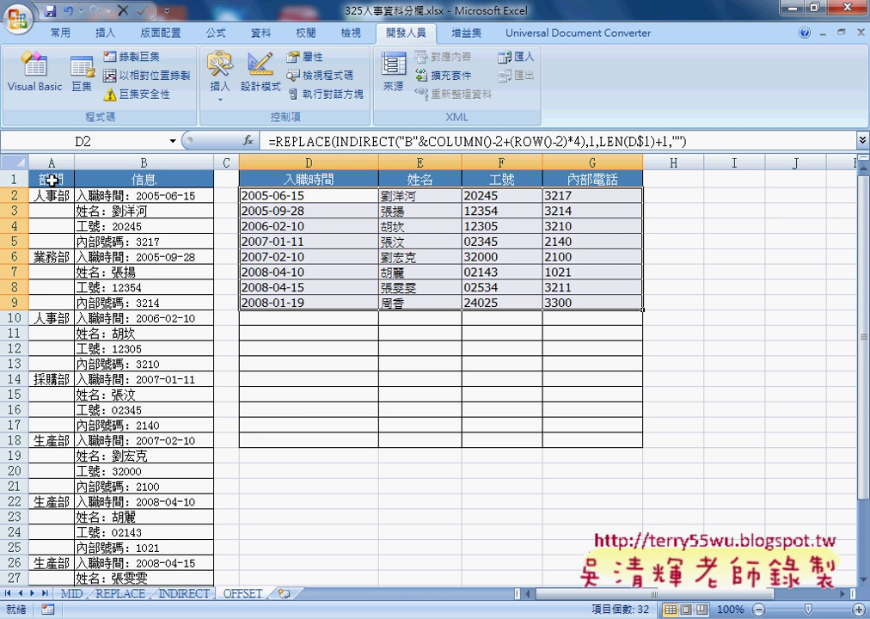
left_click(152, 182)
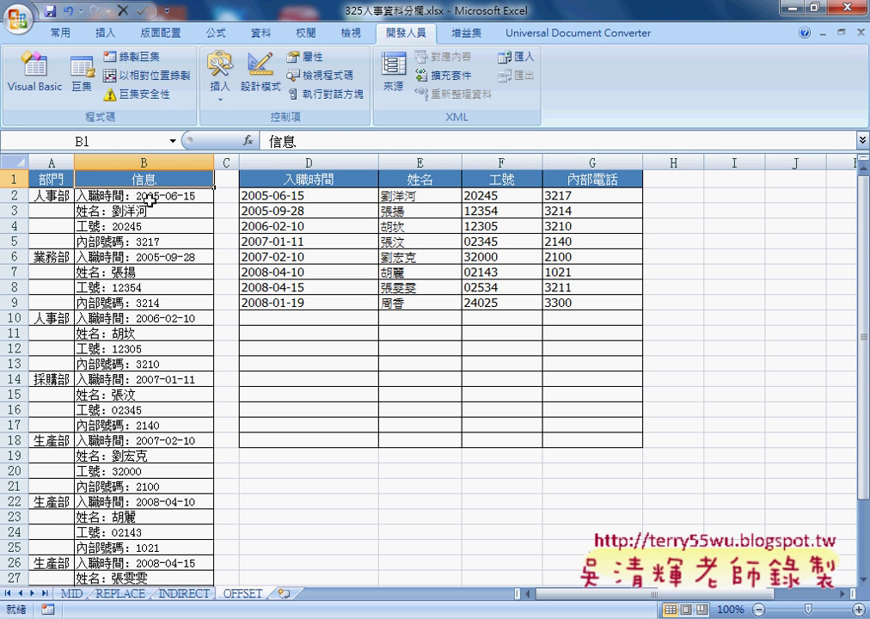
left_click_drag(297, 198, 591, 308)
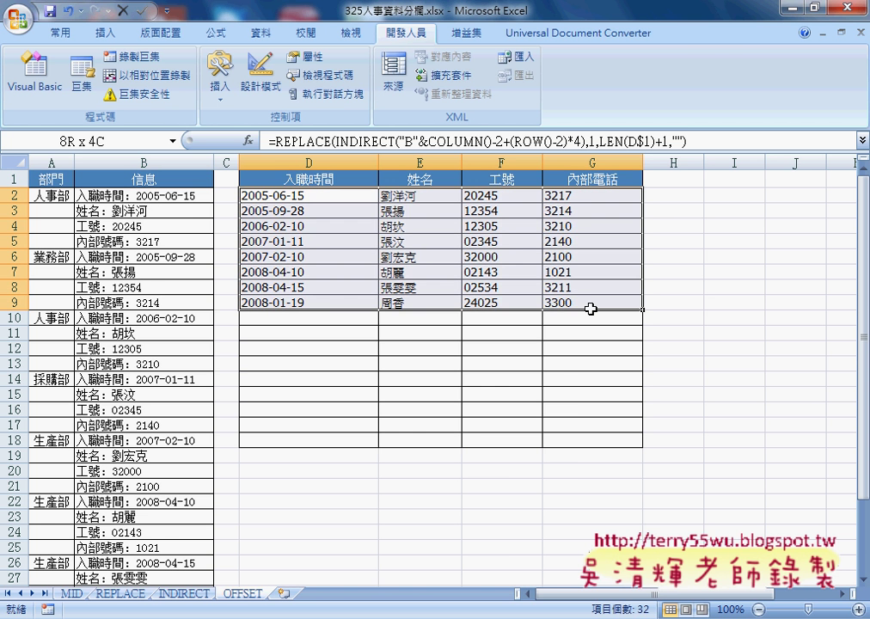
key("Delete")
Insert an OFFSET function in D2 from the 檢視與參照 category
left_click(307, 198)
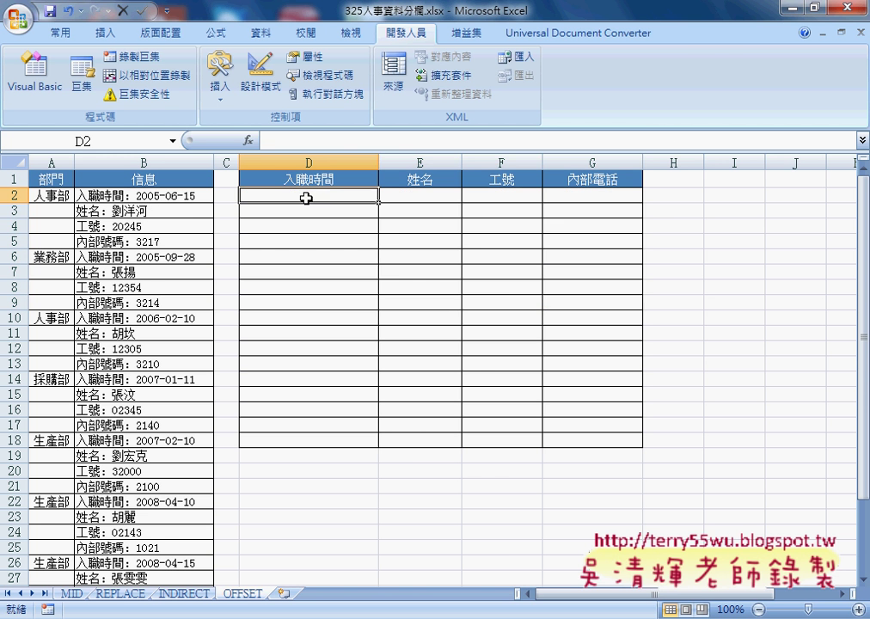
left_click(248, 140)
left_click(700, 289)
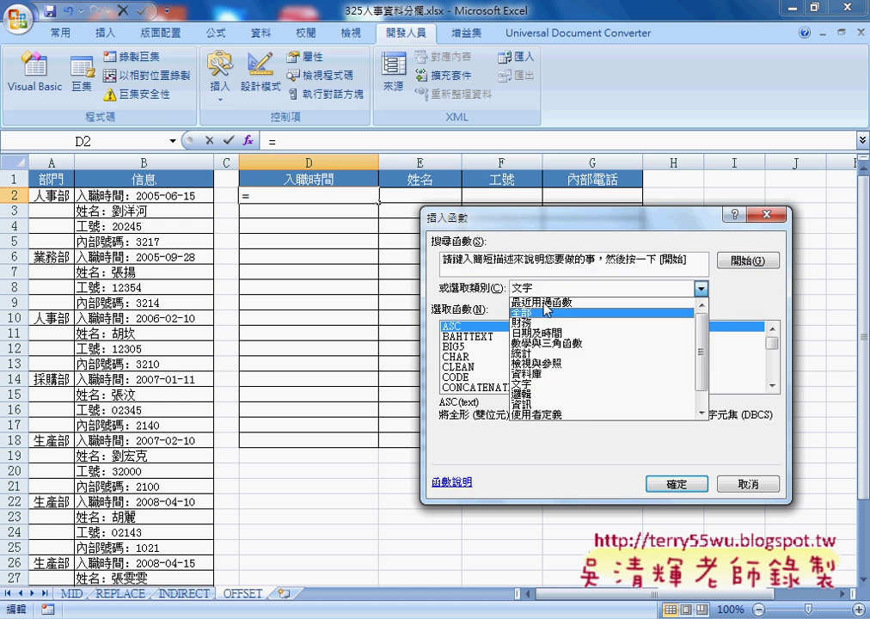
left_click(568, 365)
left_click_drag(771, 343, 774, 363)
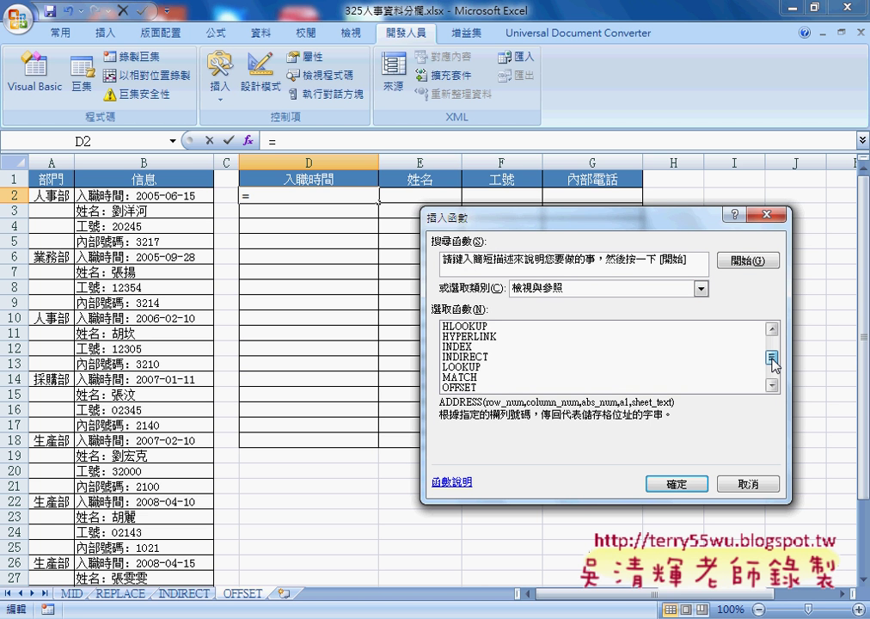
left_click(503, 387)
left_click(676, 485)
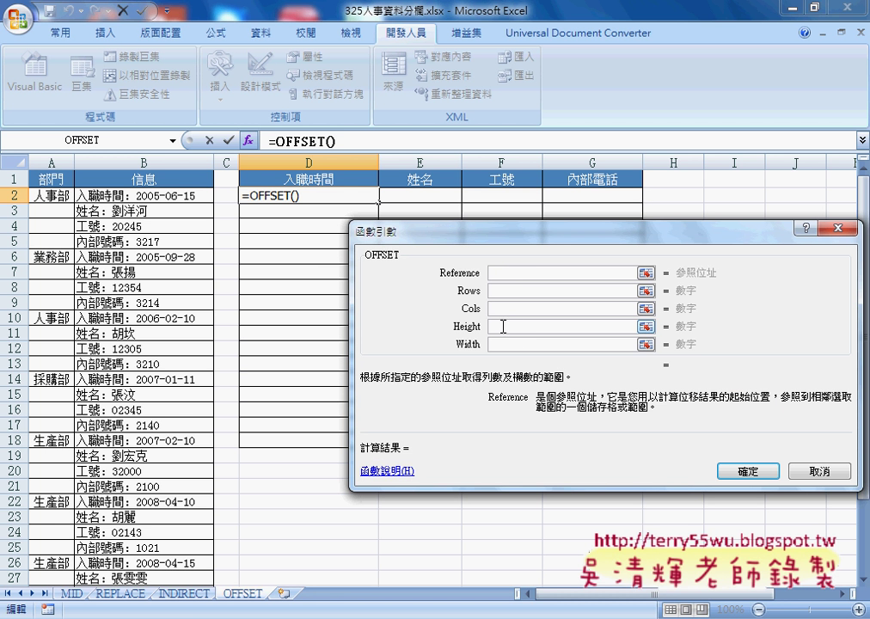
Set the OFFSET Reference to absolute $B$1 and Cols to 0, leaving Rows empty
left_click(502, 326)
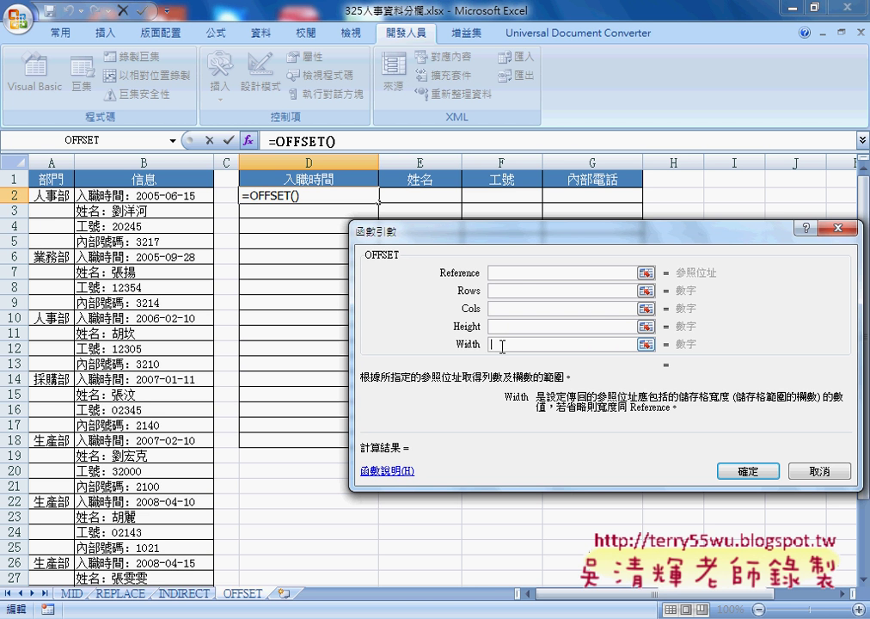
left_click(510, 276)
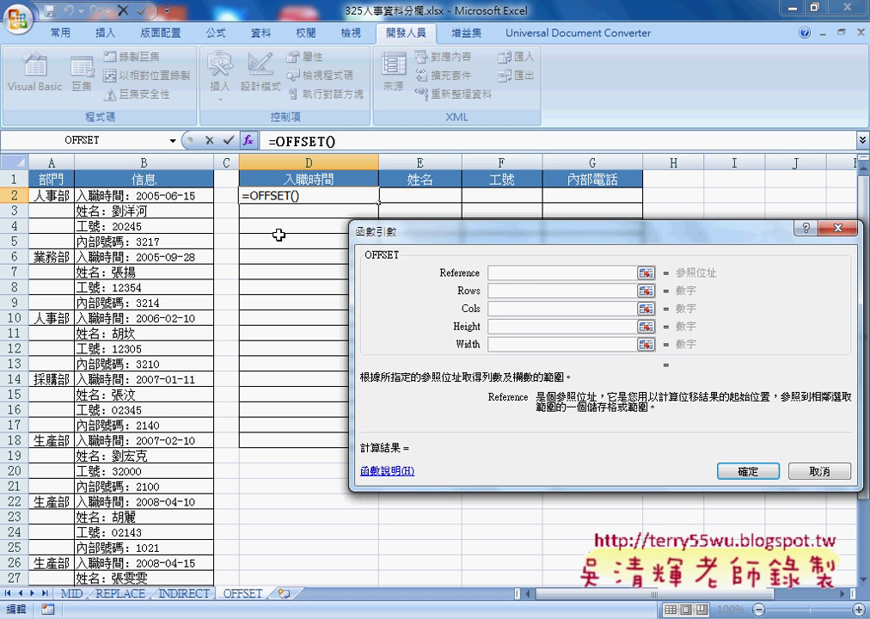
left_click(150, 181)
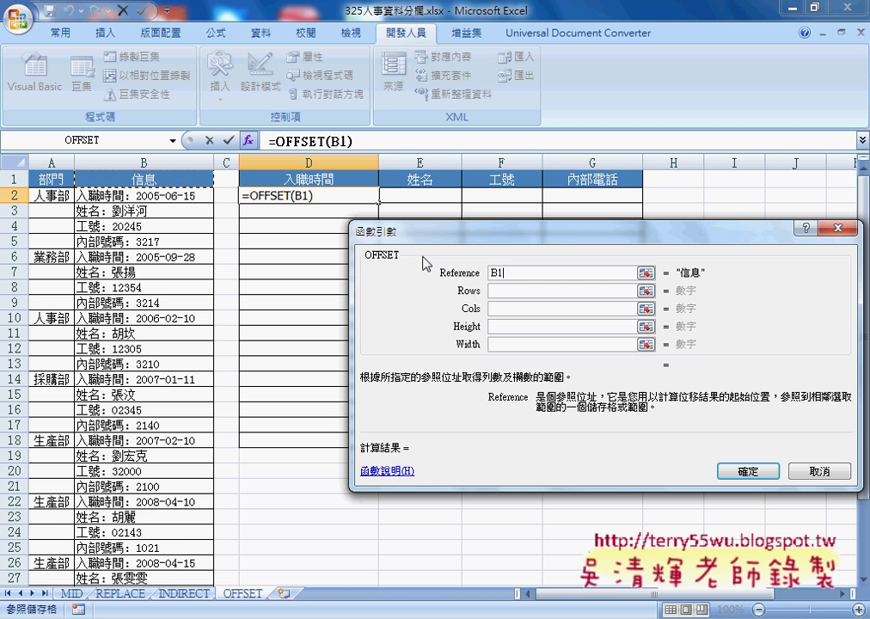
left_click(536, 277)
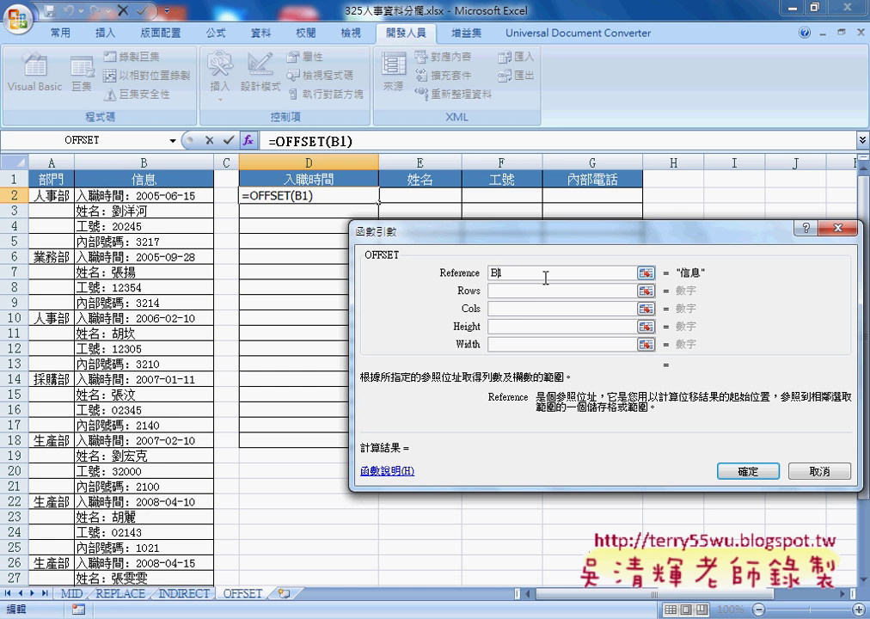
key("F4")
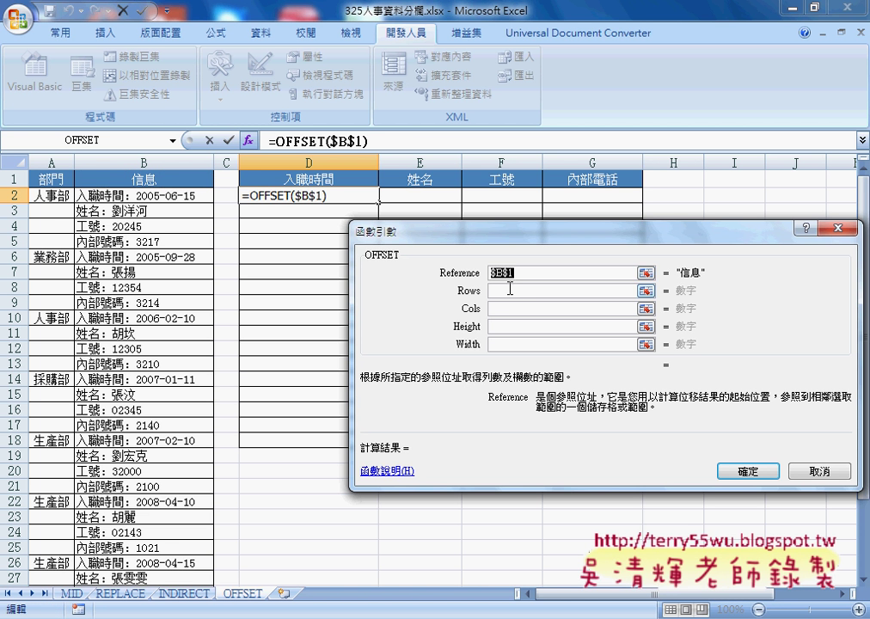
left_click(509, 291)
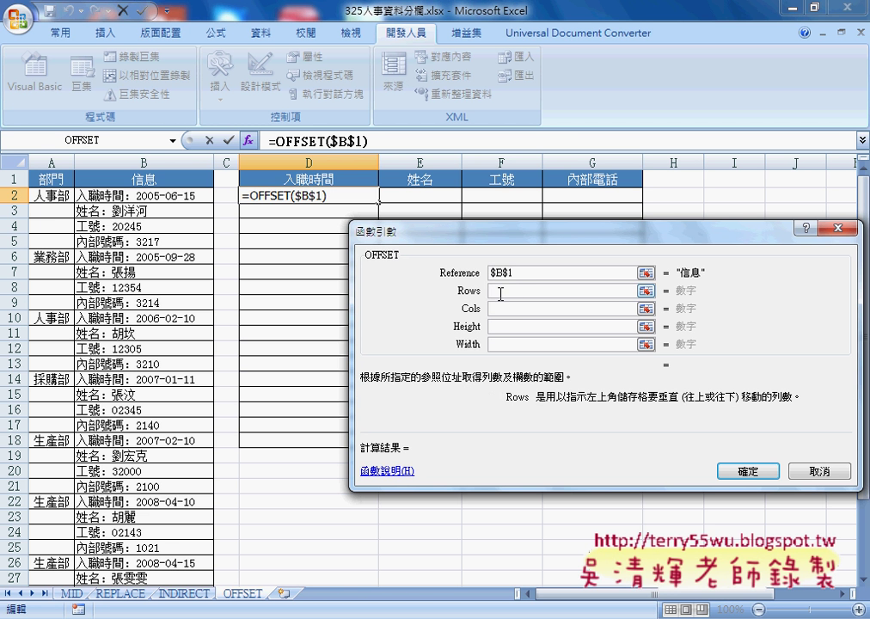
left_click(498, 310)
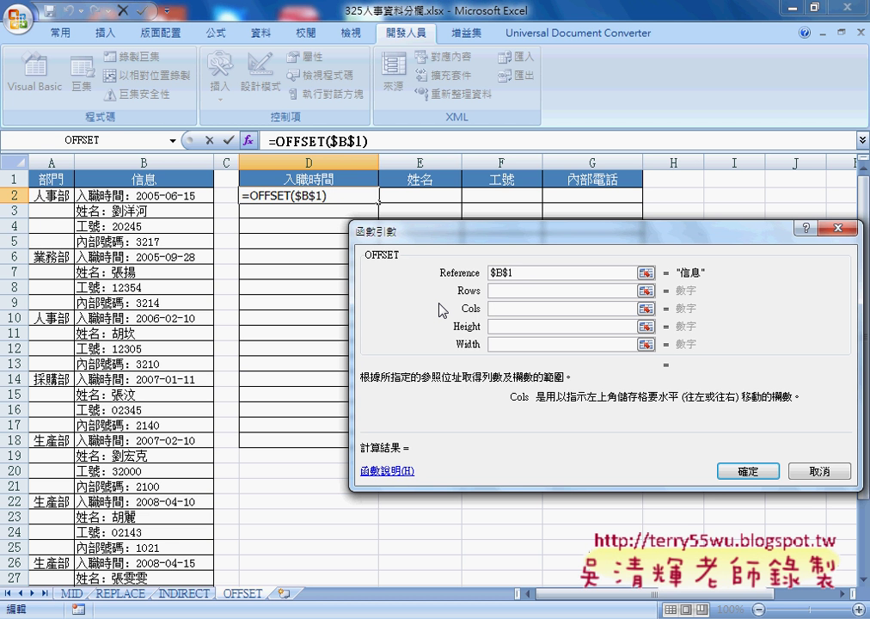
type("0")
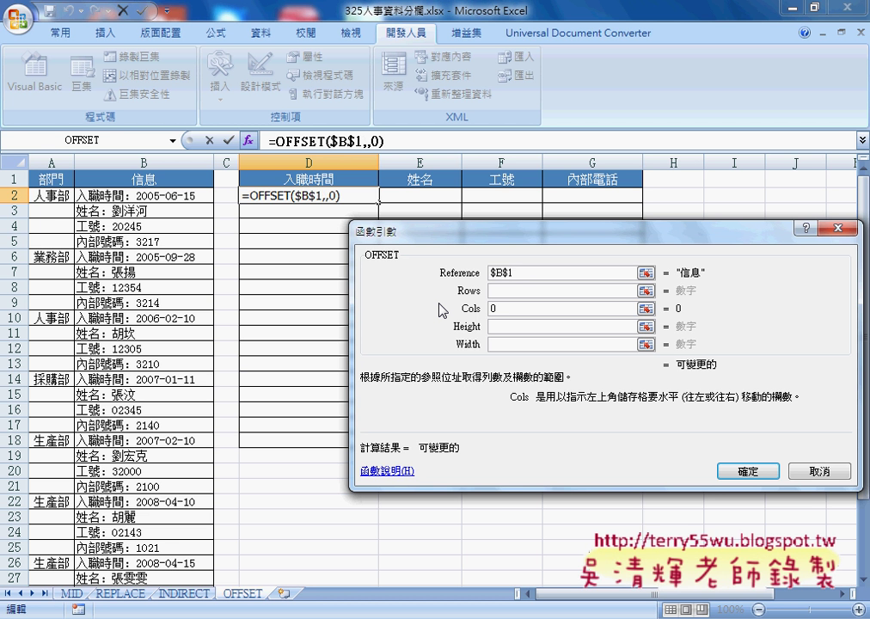
left_click(497, 291)
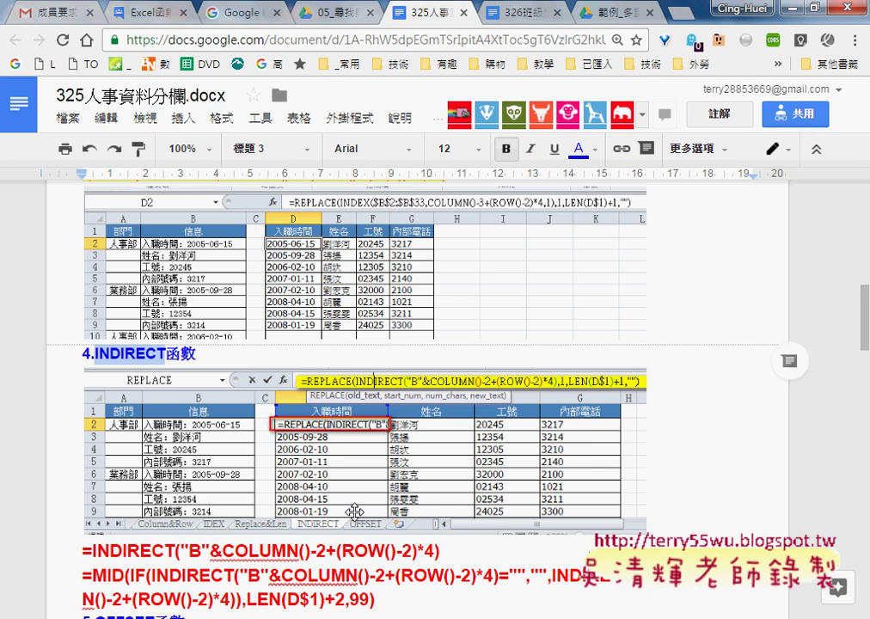
In the Google Docs notes, highlight the INDIRECT formula and the full MID formula
scroll(321, 476, "down", 2)
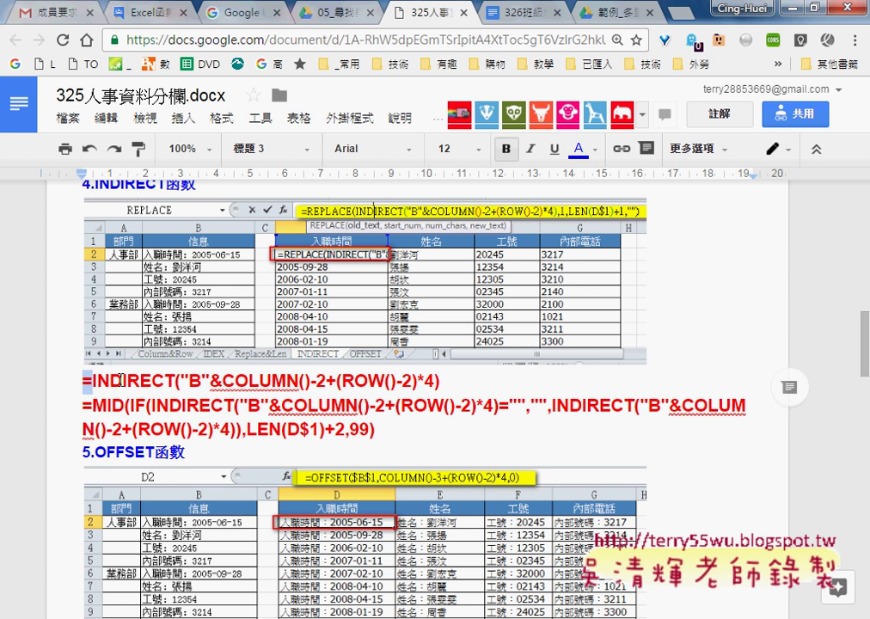
left_click_drag(83, 381, 439, 380)
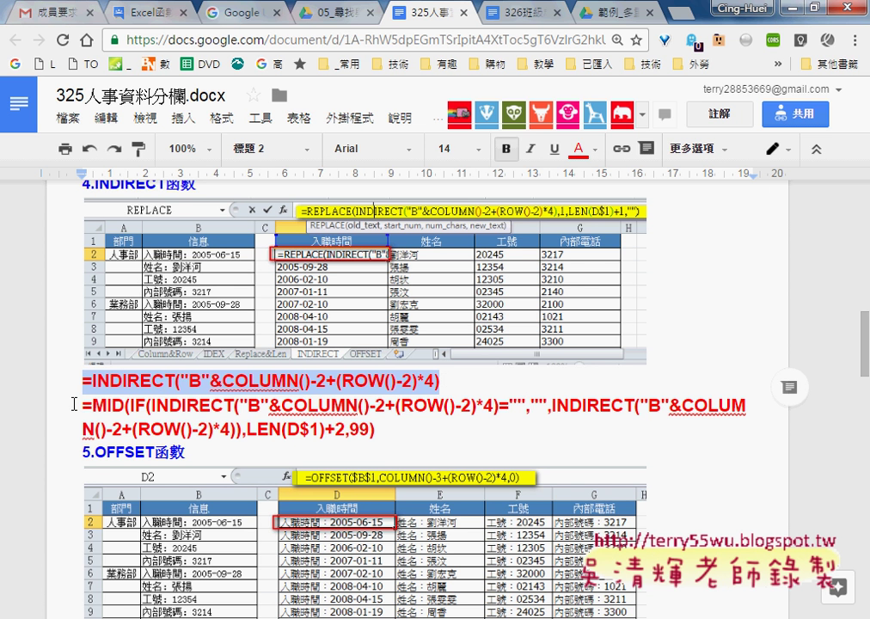
left_click_drag(74, 404, 692, 430)
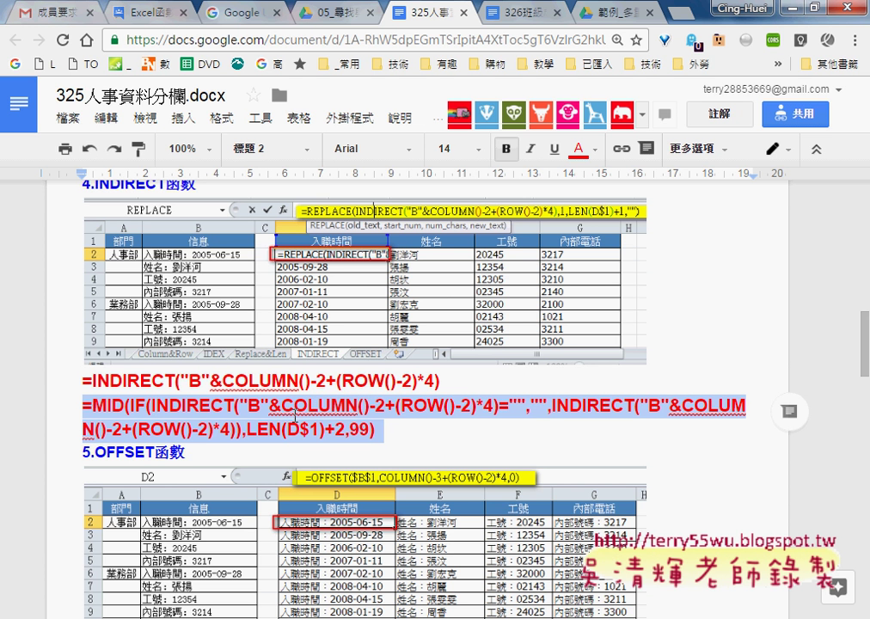
Highlight the $B$1 reference, COLUMN()-3+(ROW()-2)*4 row offset and final 0 in the OFFSET formula
scroll(282, 418, "down", 1)
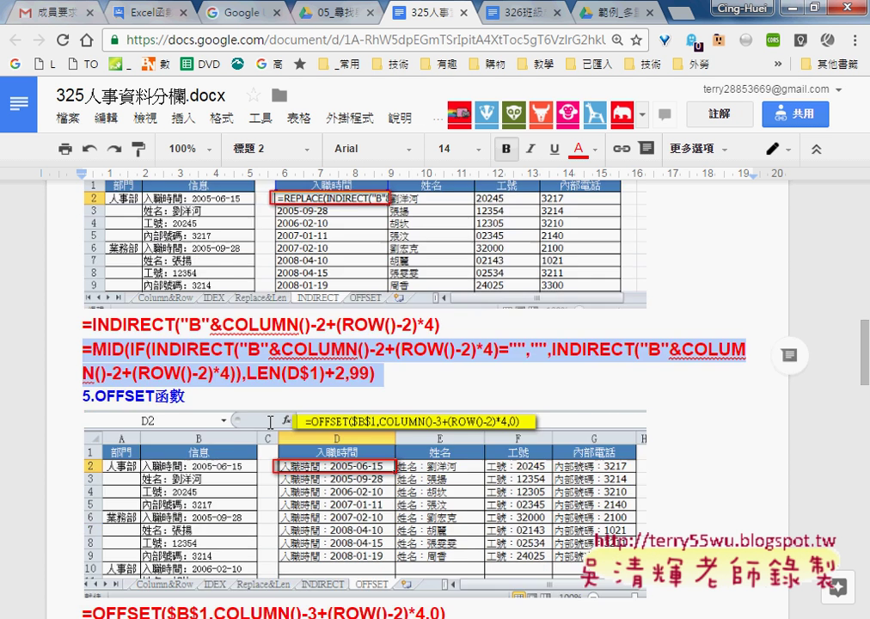
scroll(275, 420, "down", 3)
scroll(269, 421, "down", 1)
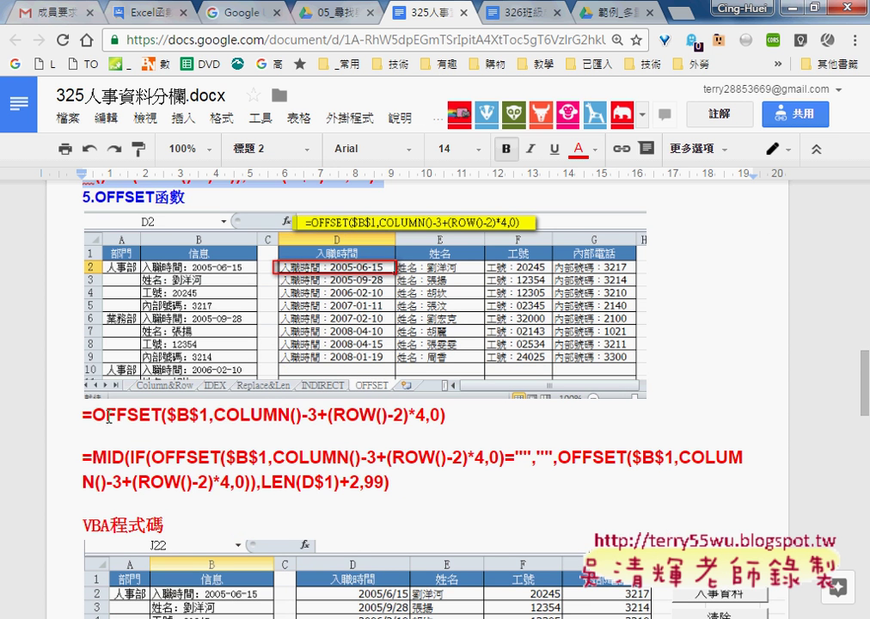
left_click_drag(92, 415, 206, 415)
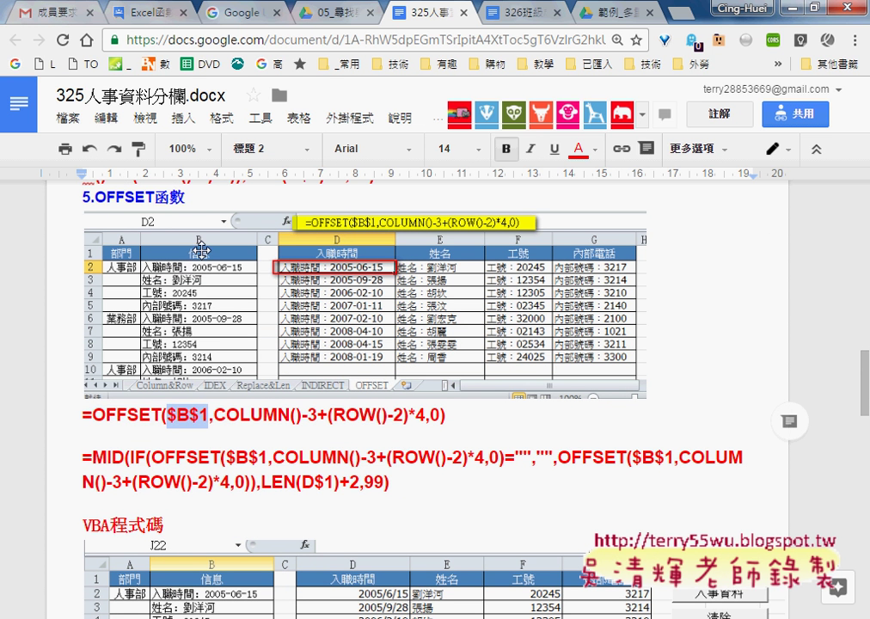
left_click_drag(215, 415, 422, 415)
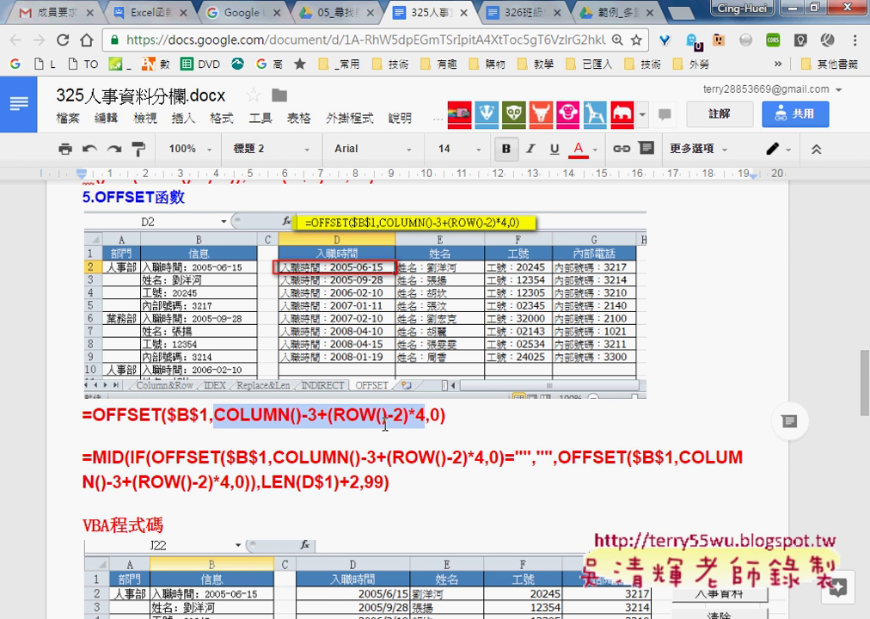
left_click_drag(430, 416, 437, 416)
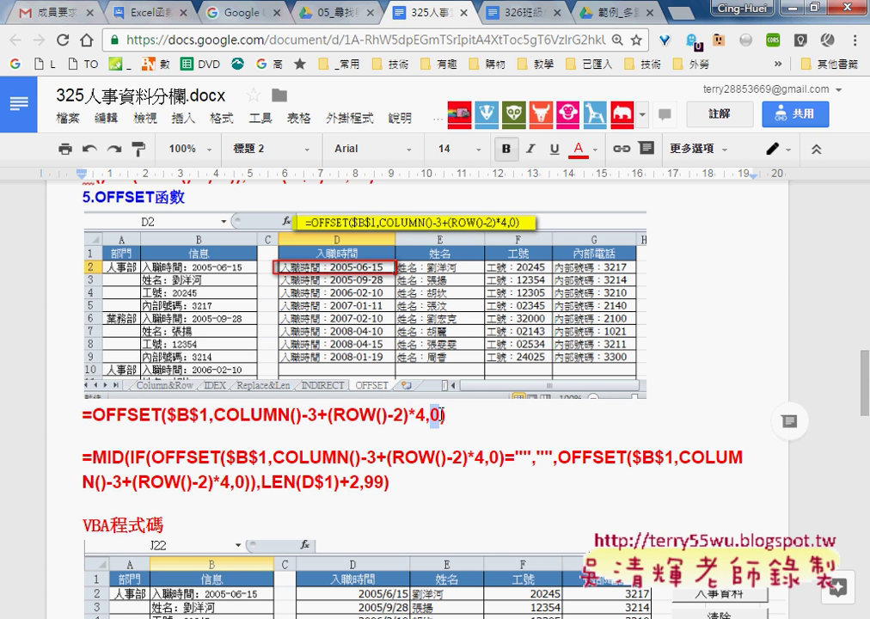